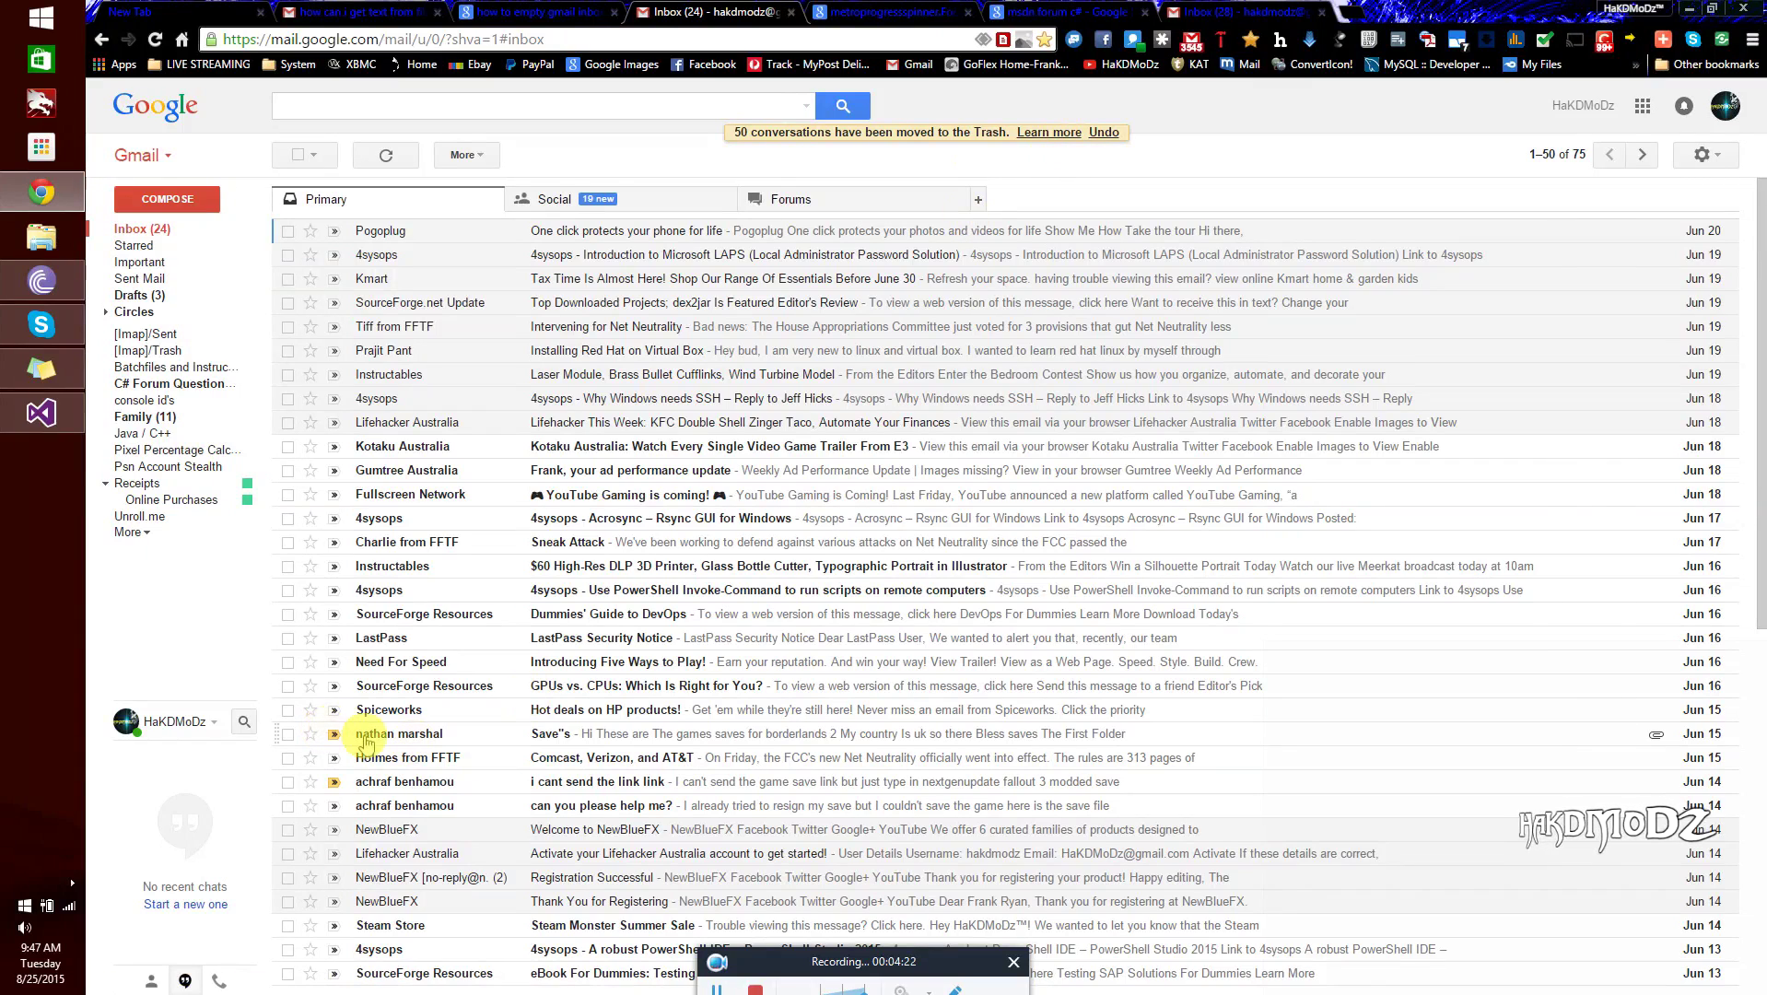
Mark the Borderlands saves conversation as not important using its yellow importance marker
{"action": "left_click", "coordinate": [334, 736]}
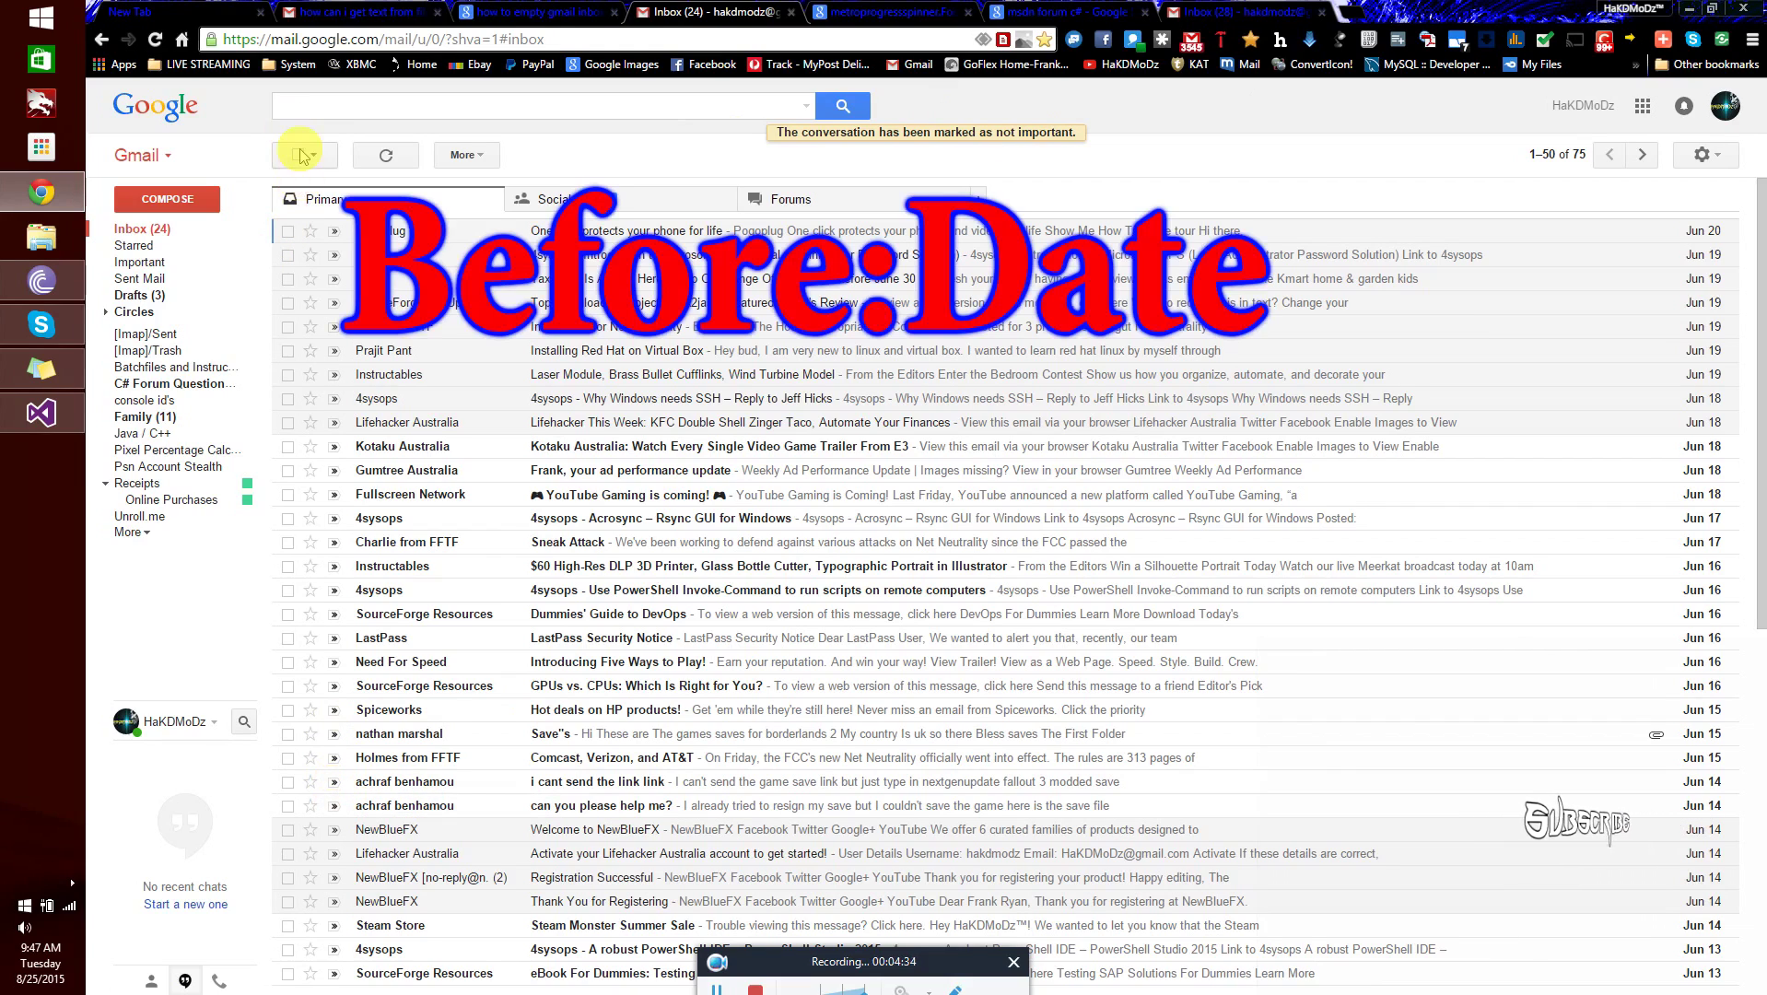
Search the mail for Before:08/25/2015 to list the roughly 74 older conversations
{"action": "left_click", "coordinate": [323, 107]}
{"action": "type", "text": "Before"}
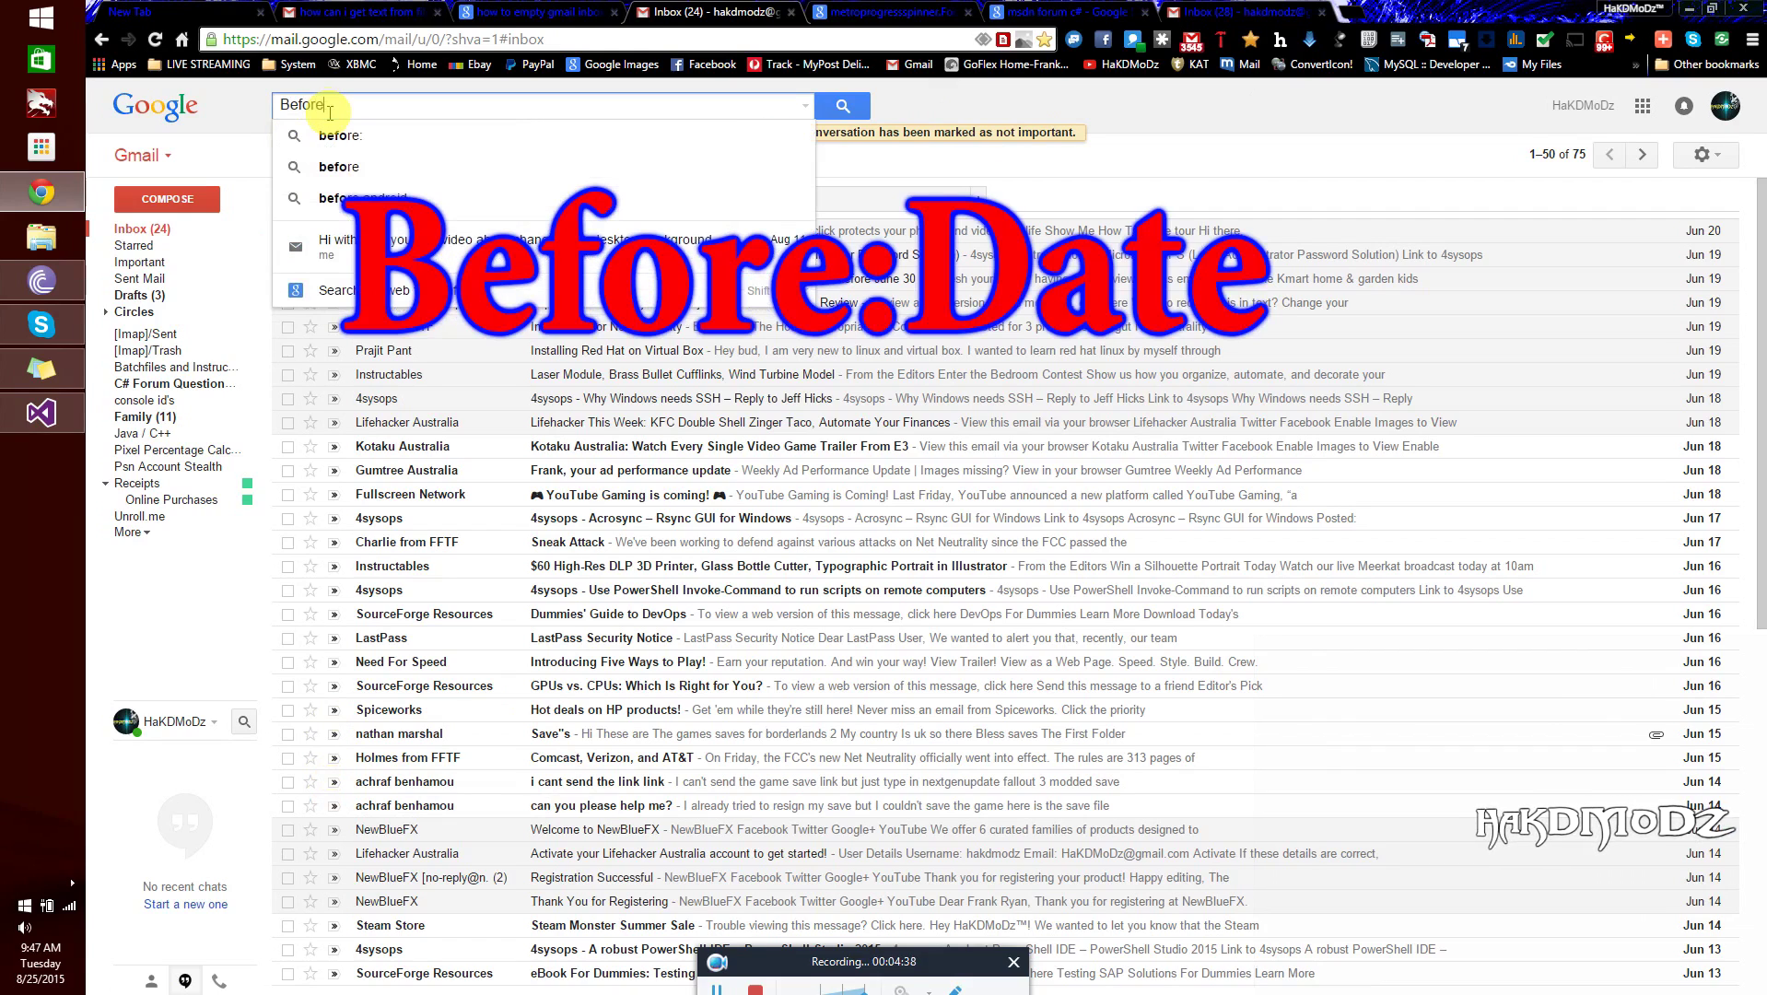
{"action": "type", "text": ":"}
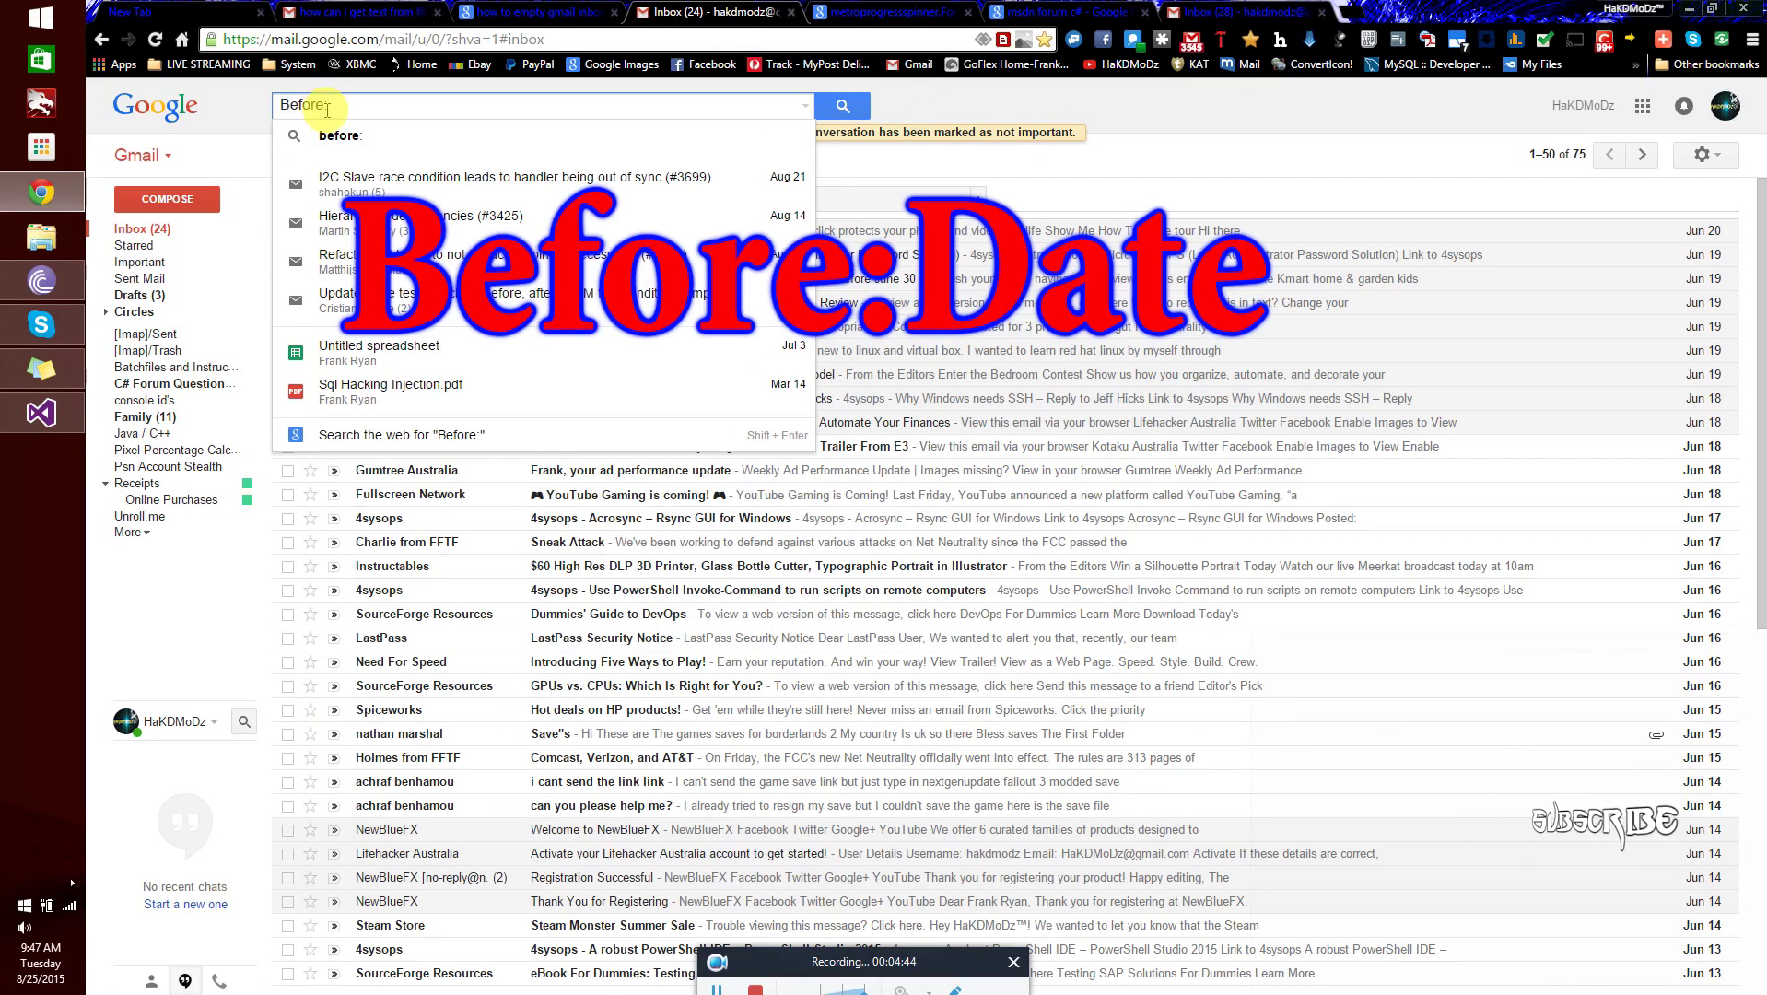
{"action": "type", "text": "8"}
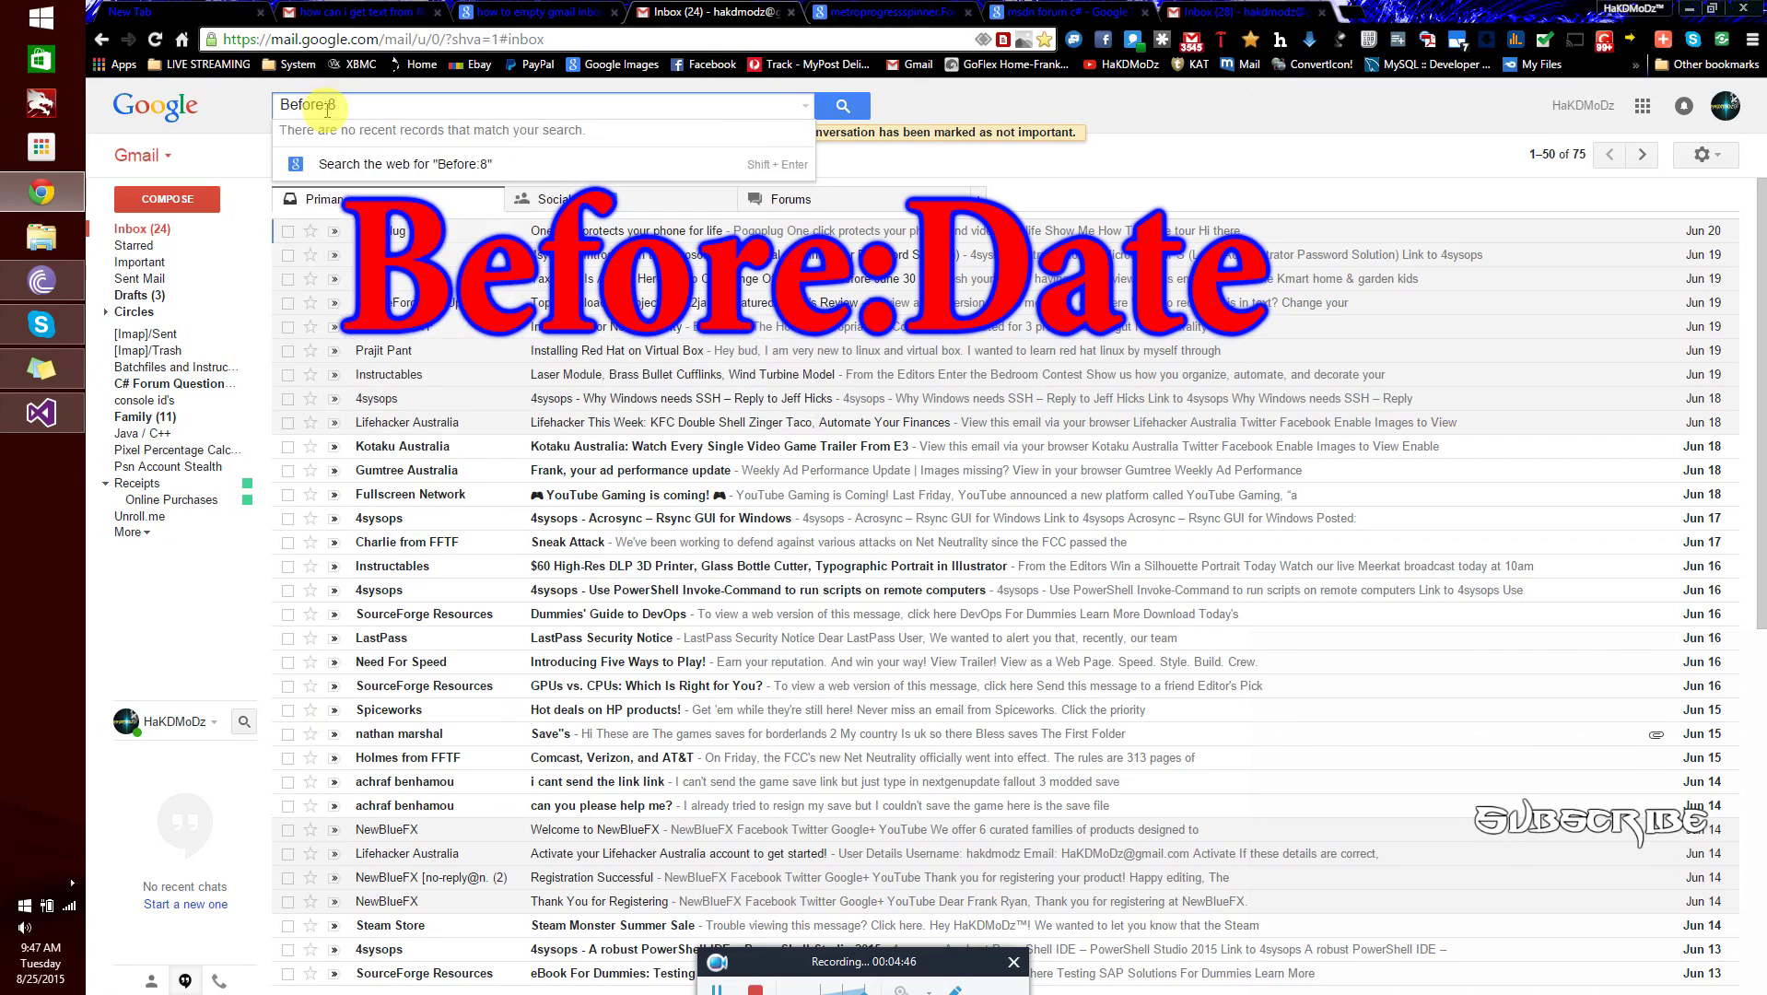
{"action": "key", "text": "BackSpace"}
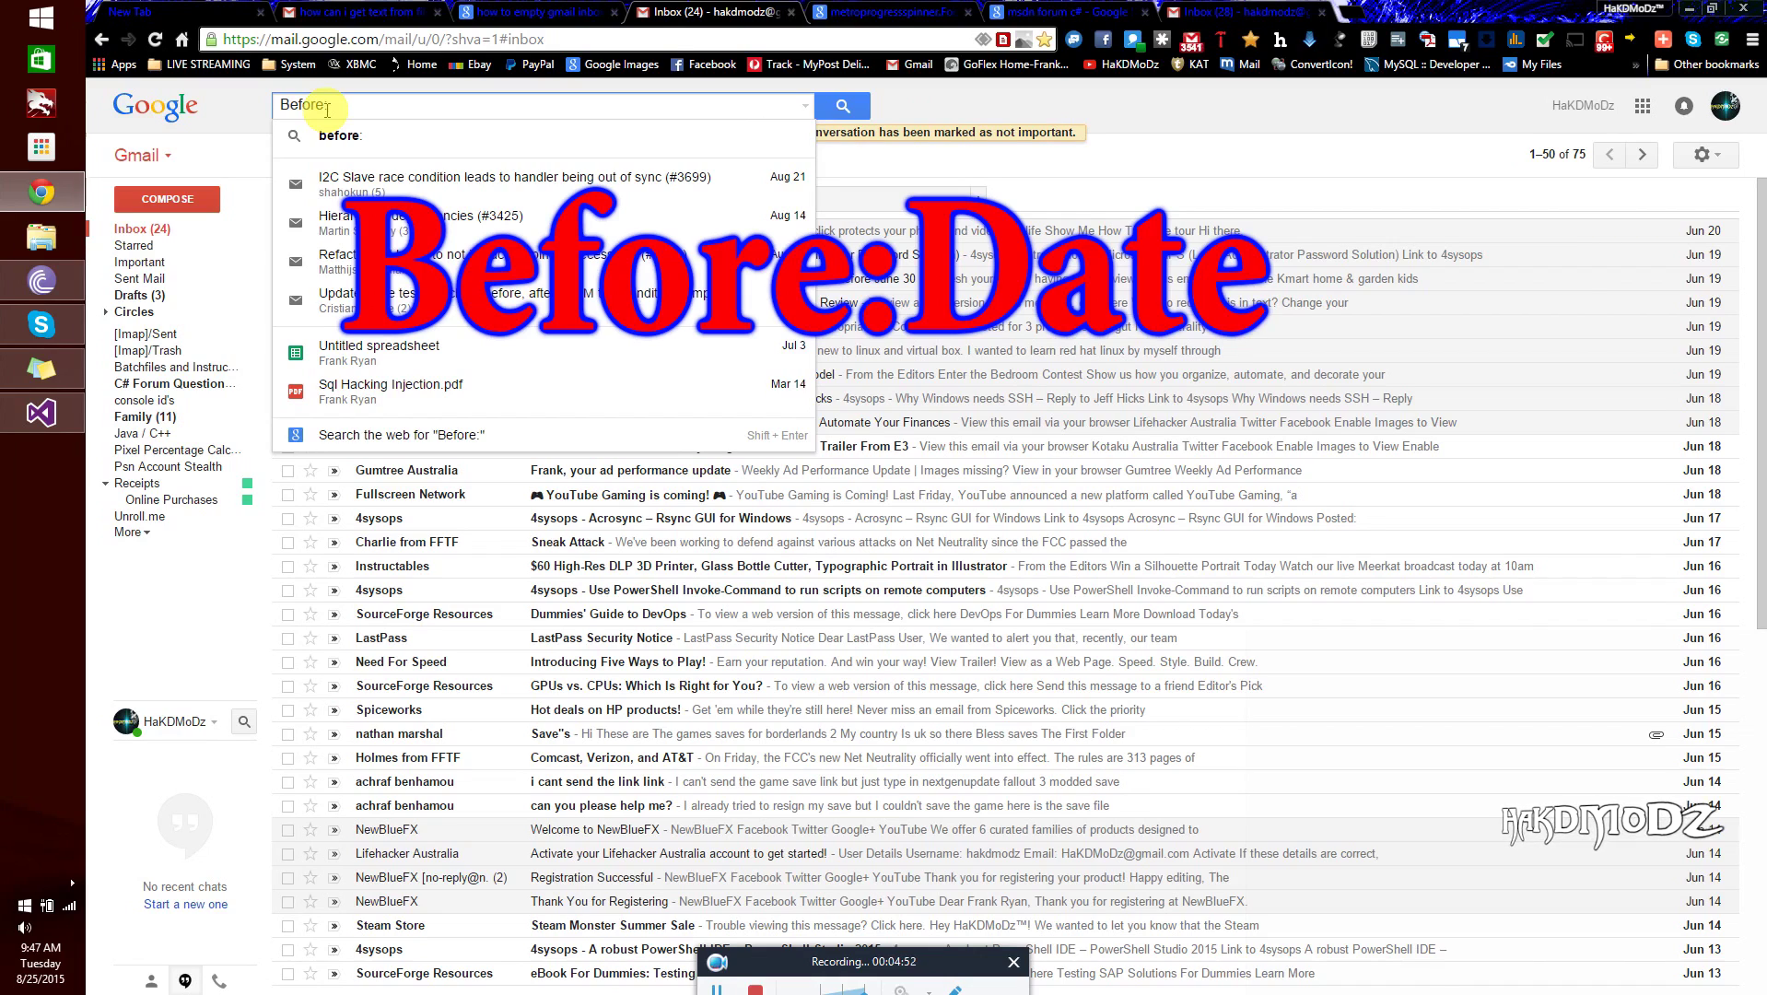
{"action": "type", "text": "08"}
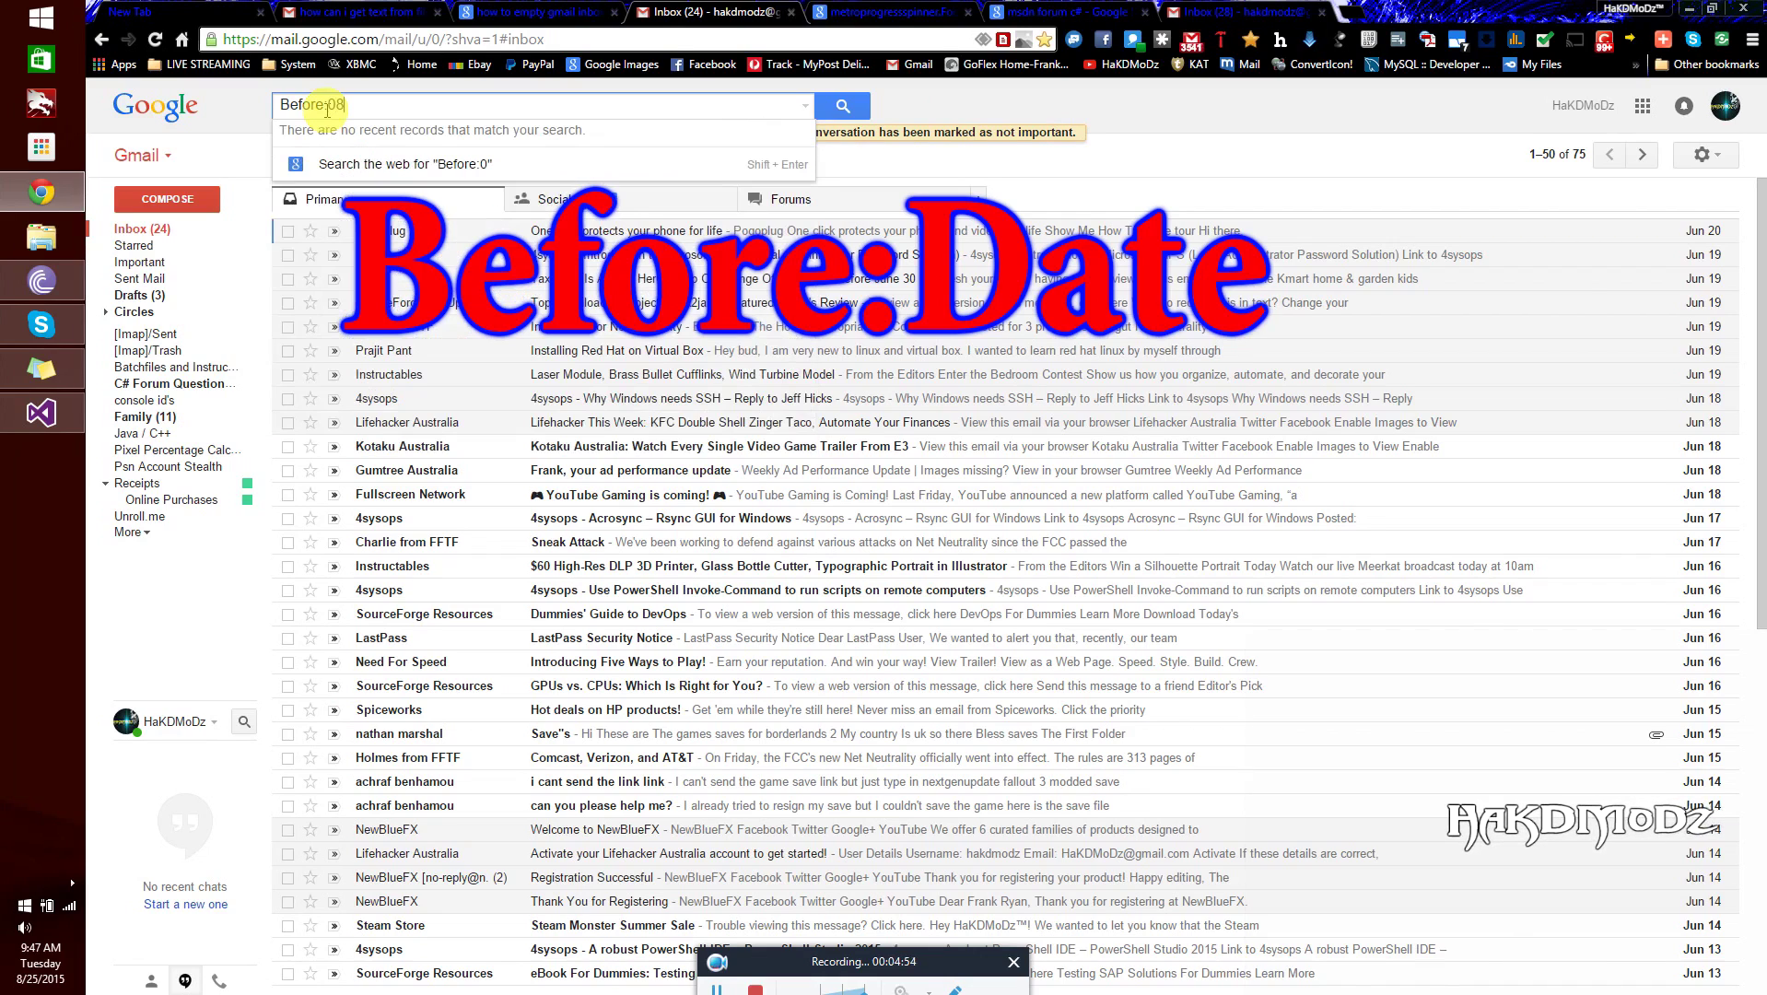
{"action": "type", "text": "/"}
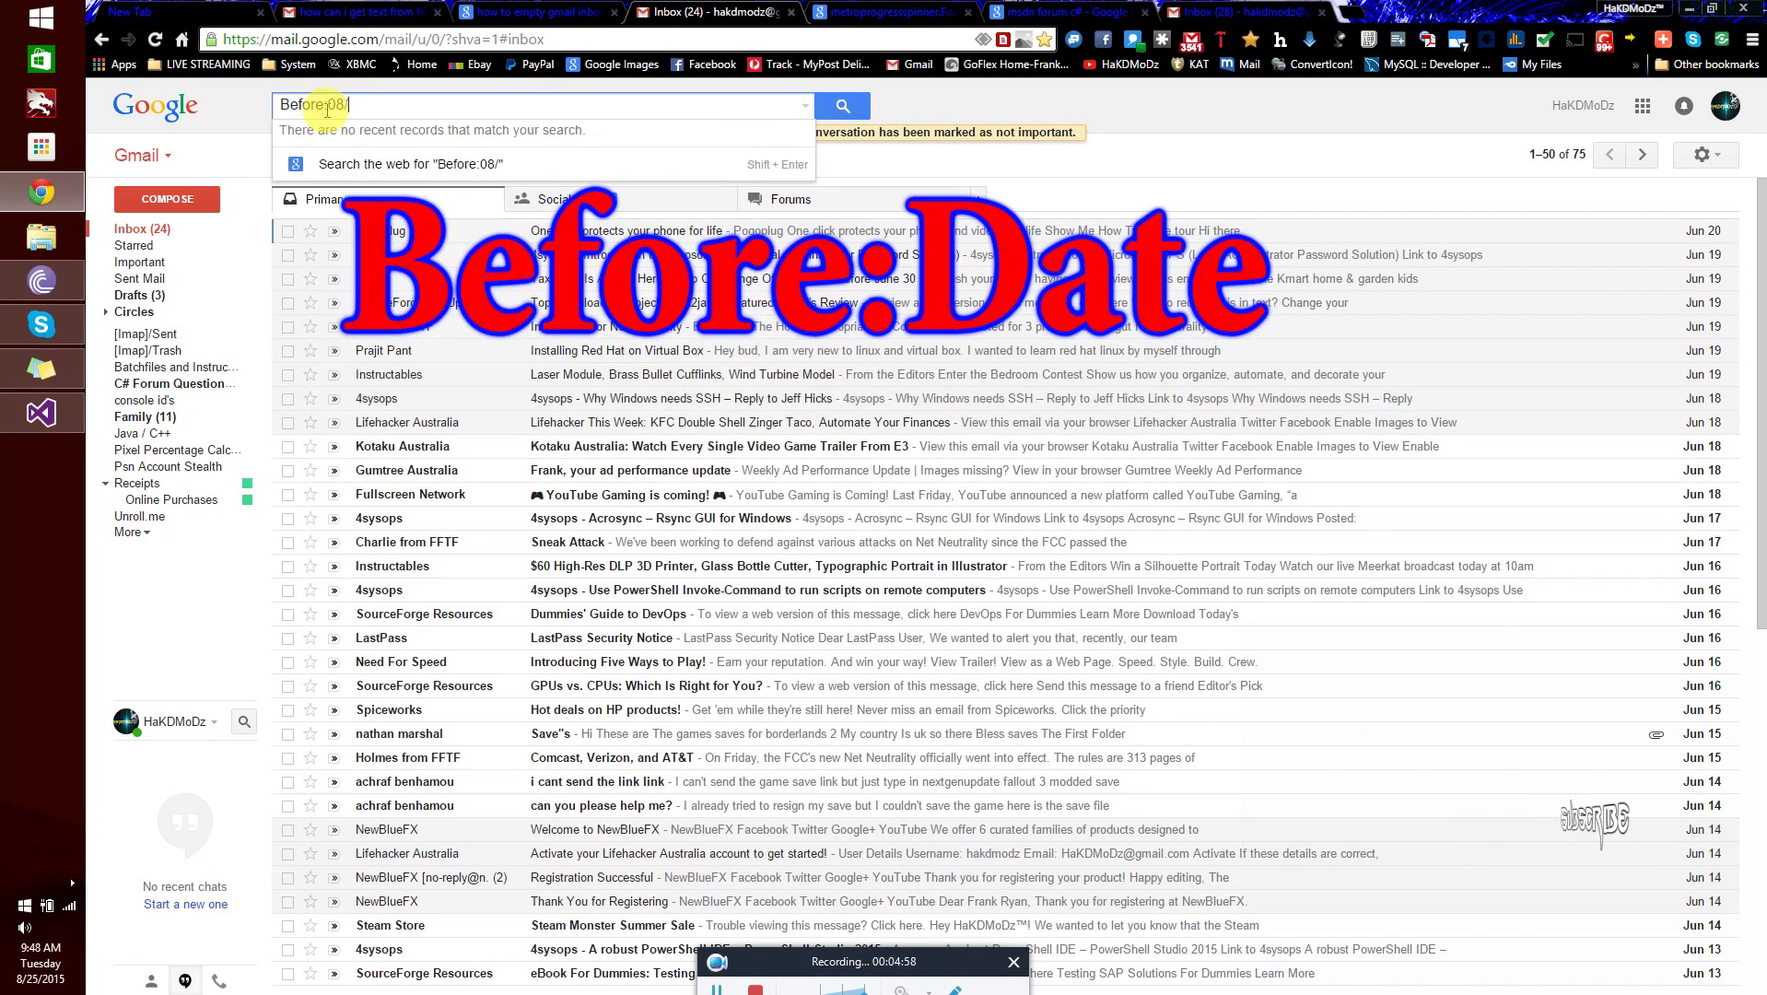
{"action": "type", "text": "25"}
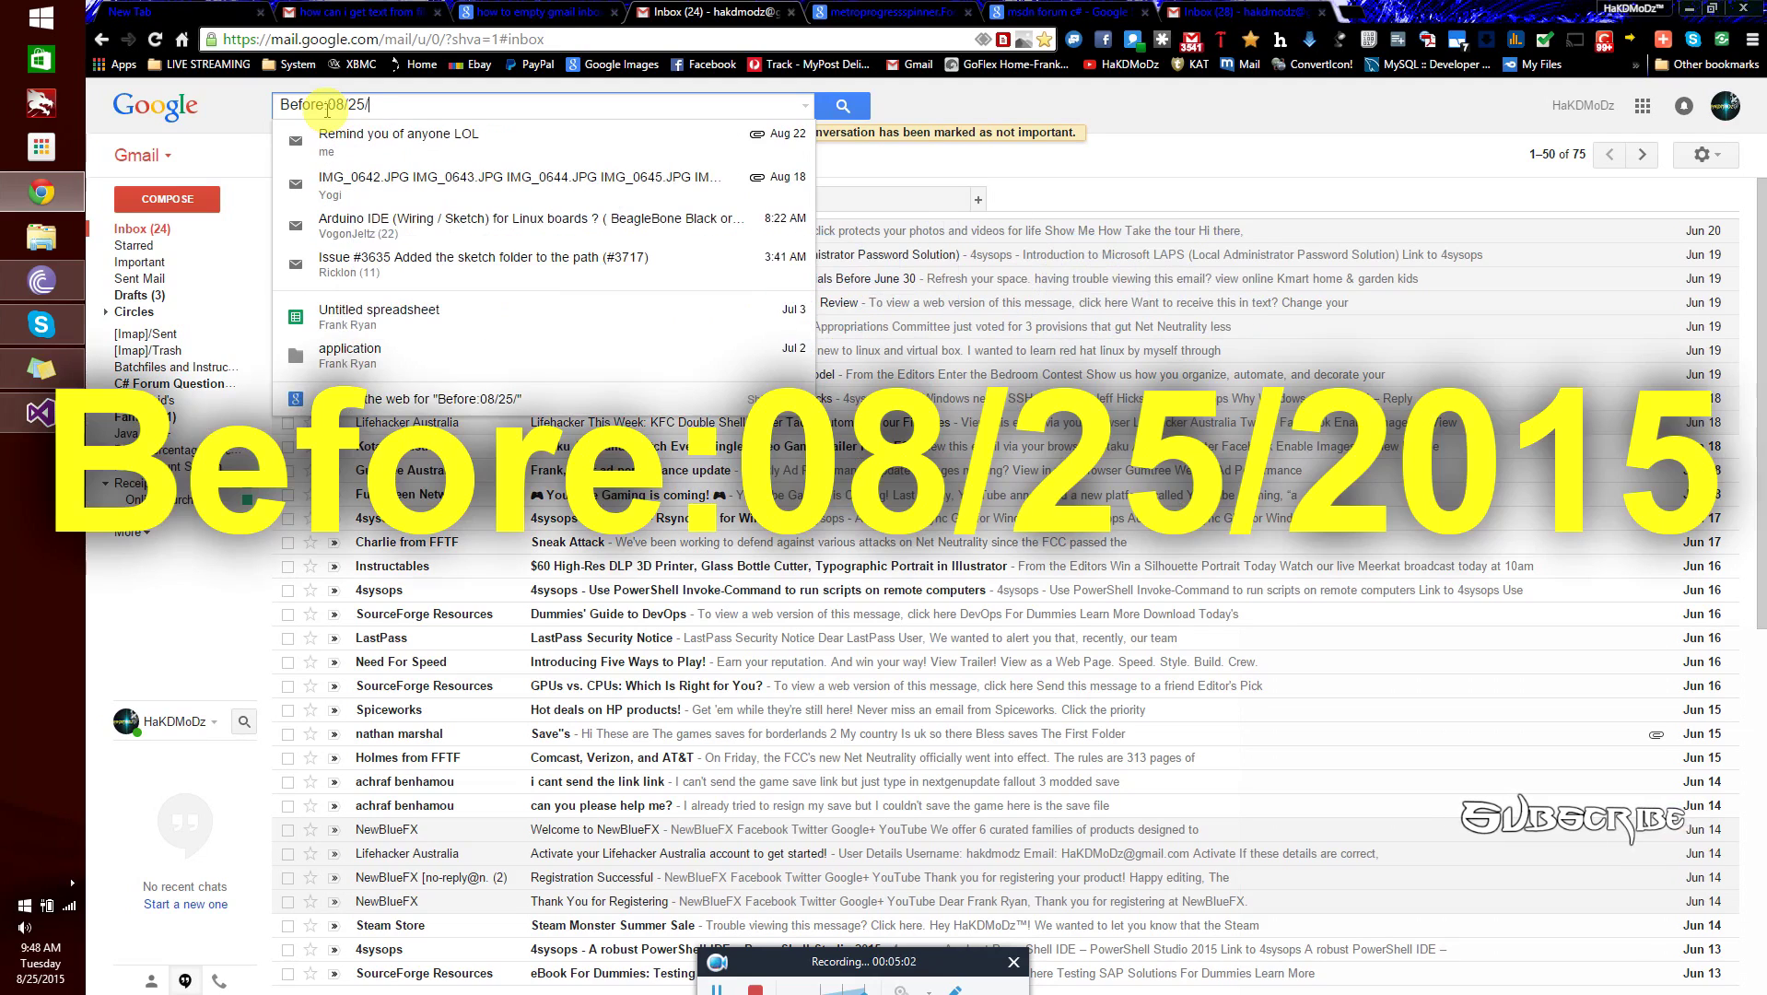
{"action": "type", "text": "/2015"}
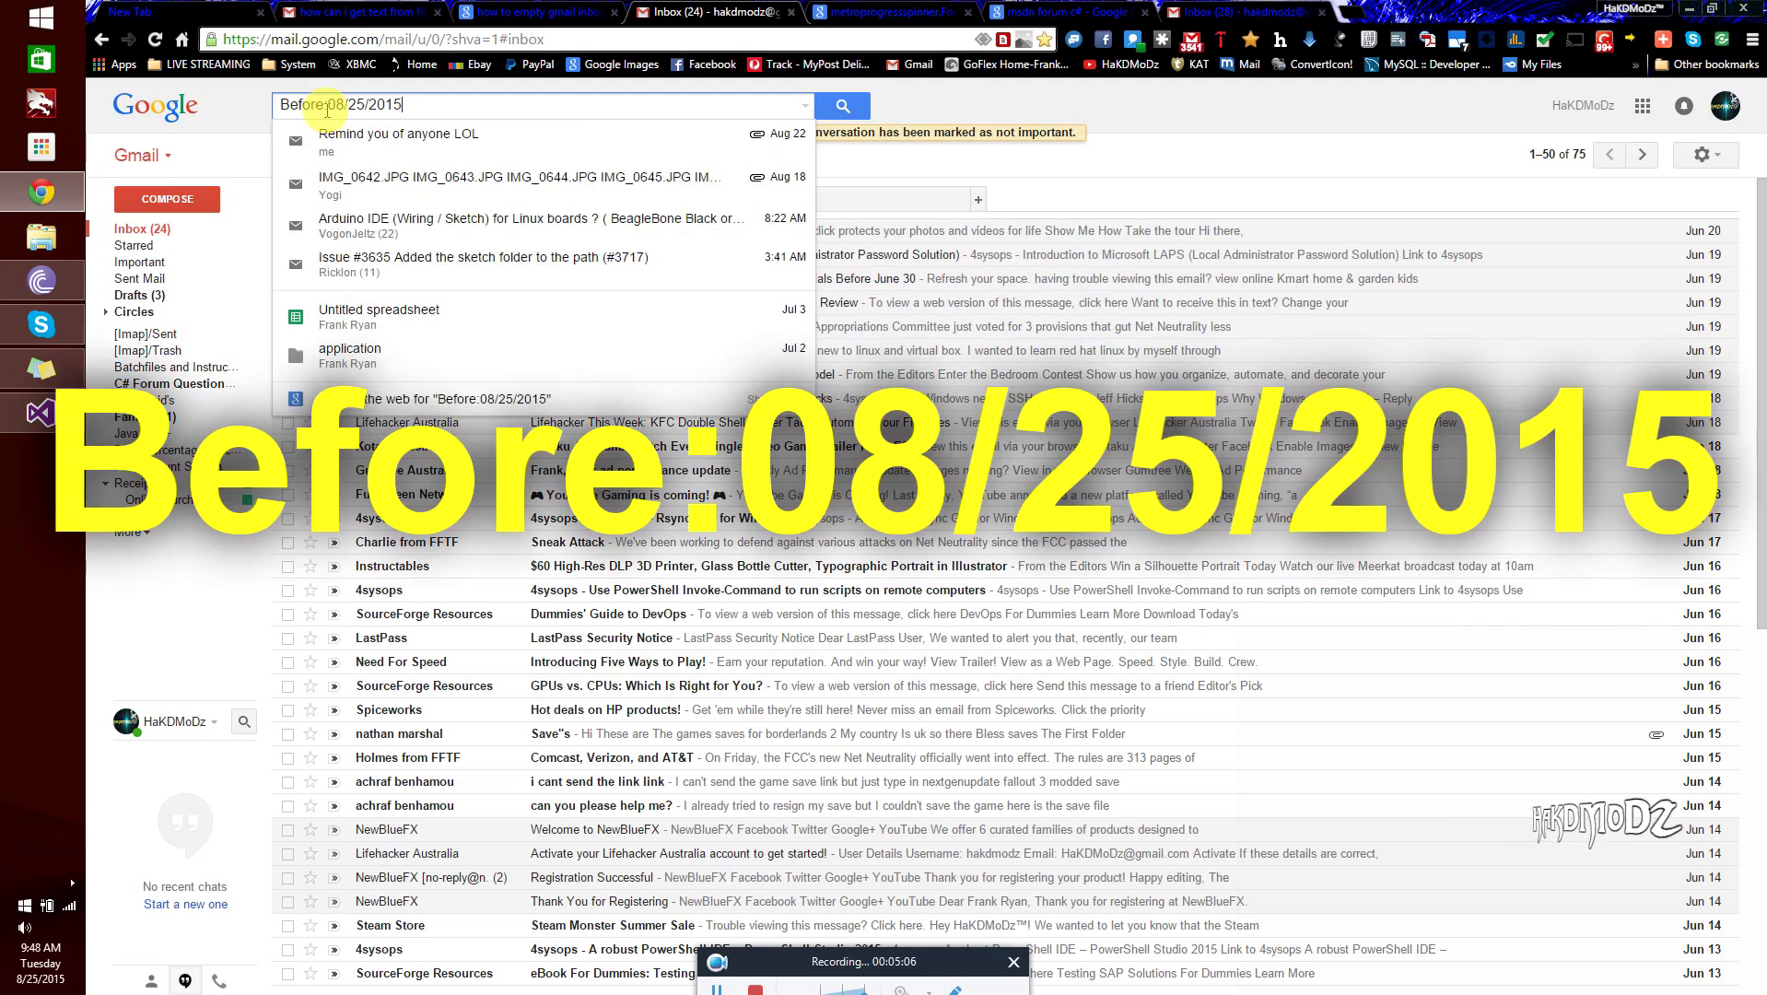
{"action": "key", "text": "Return"}
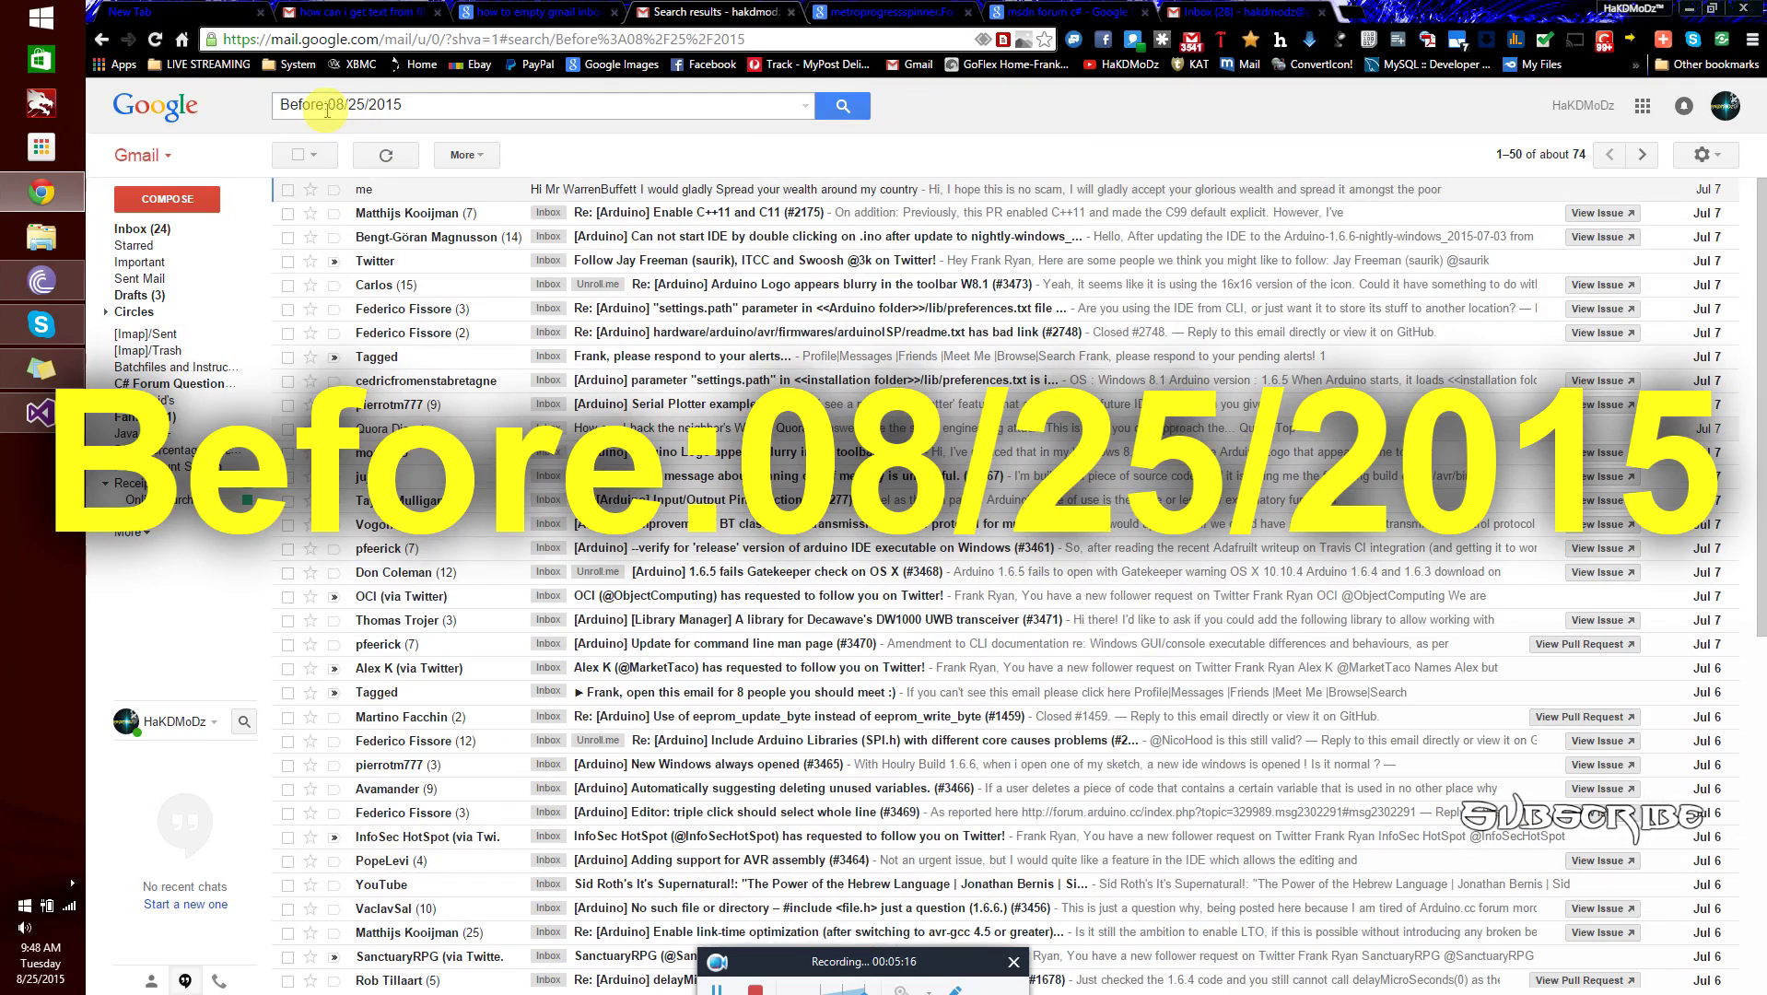
Select all roughly 74 matching conversations, extending beyond the first page of 50
{"action": "left_click", "coordinate": [302, 164]}
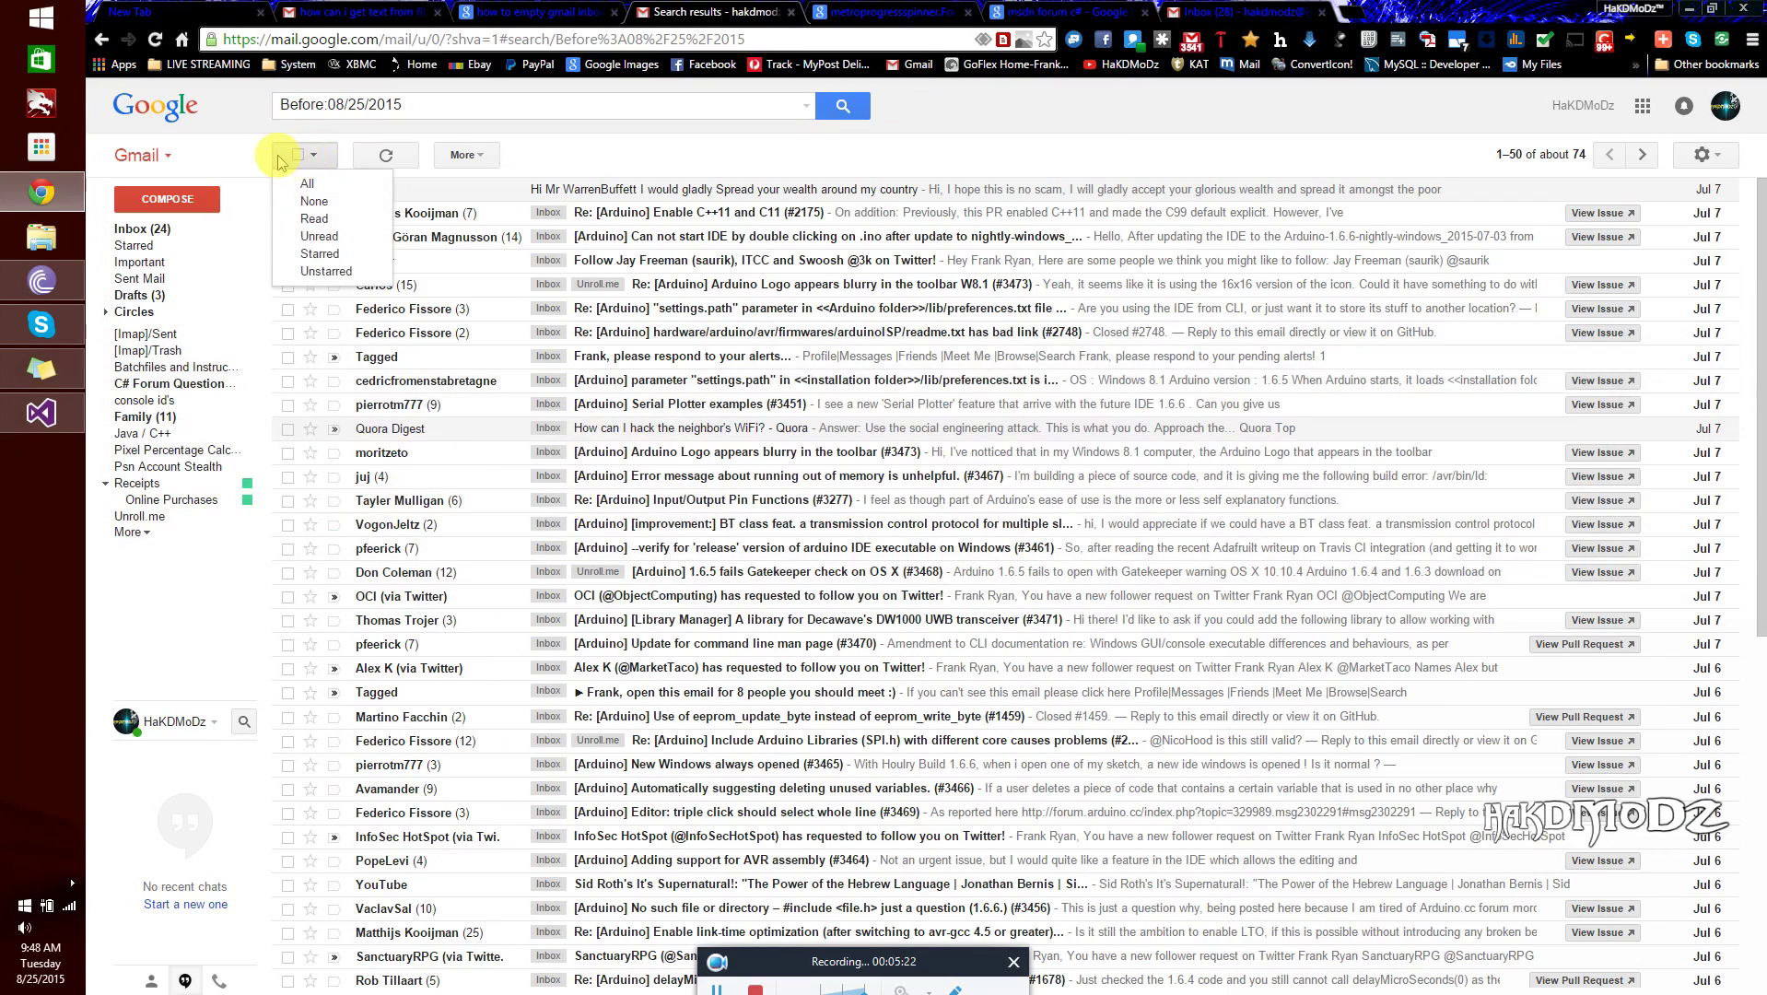
{"action": "left_click", "coordinate": [297, 156]}
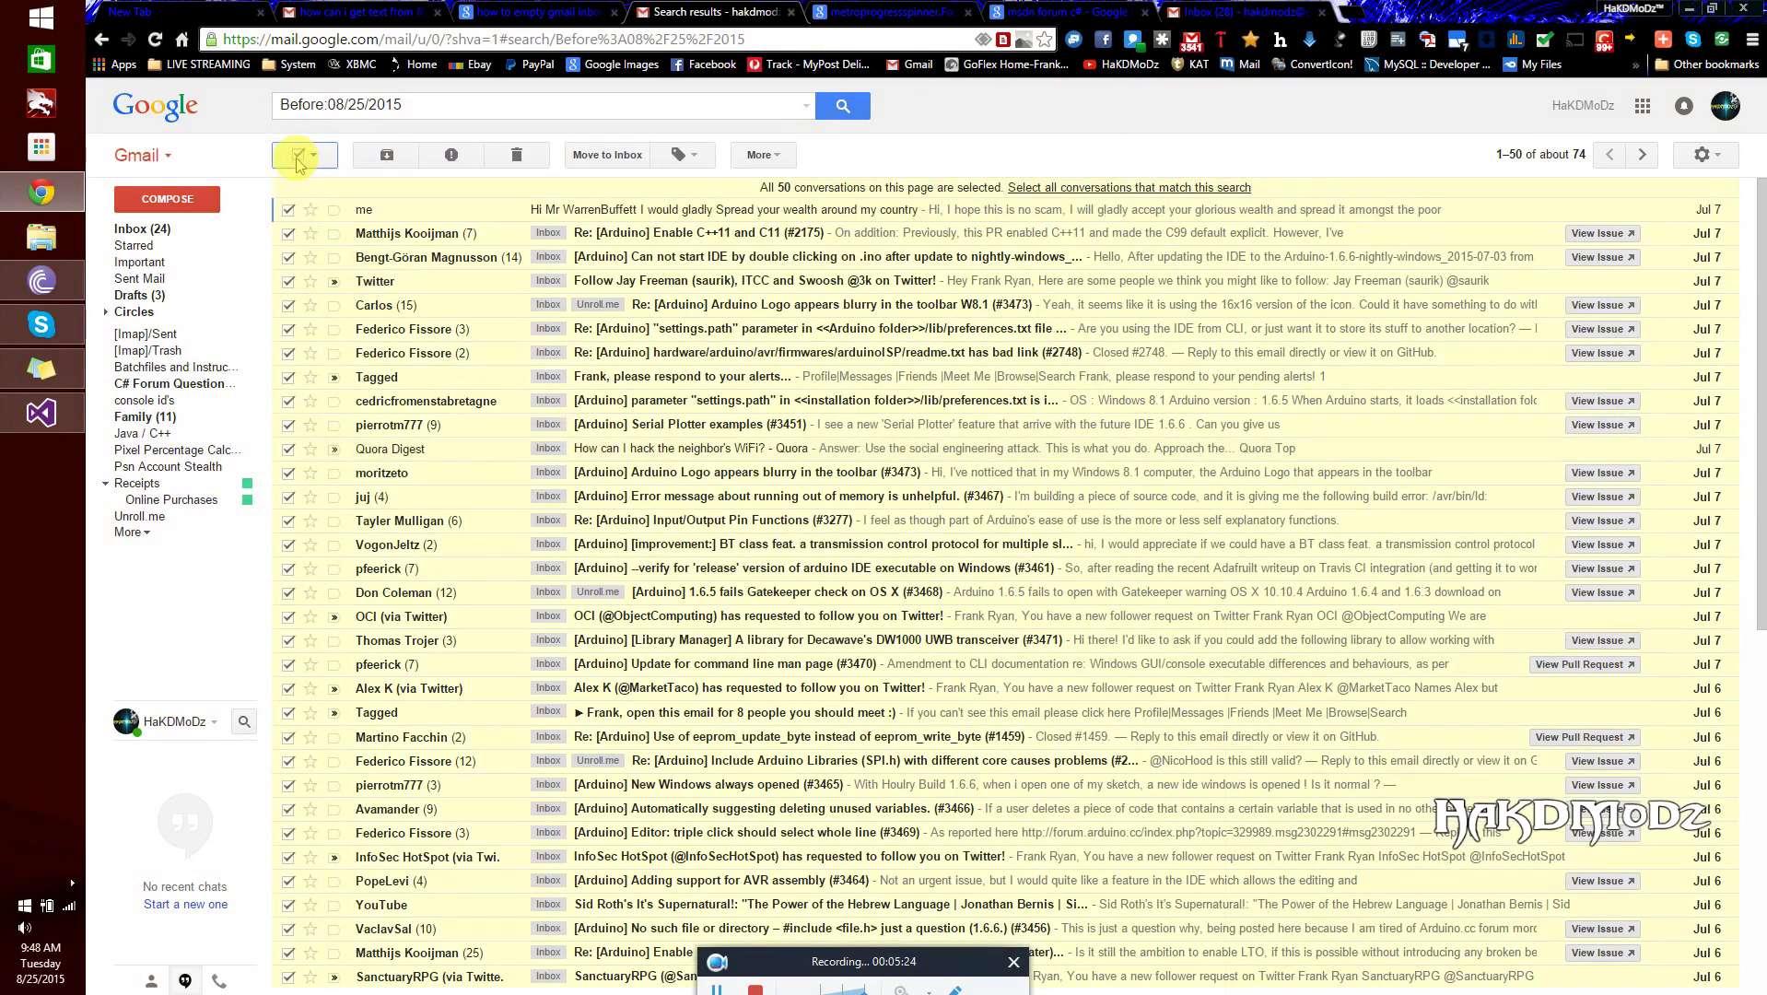
{"action": "left_click", "coordinate": [1151, 189]}
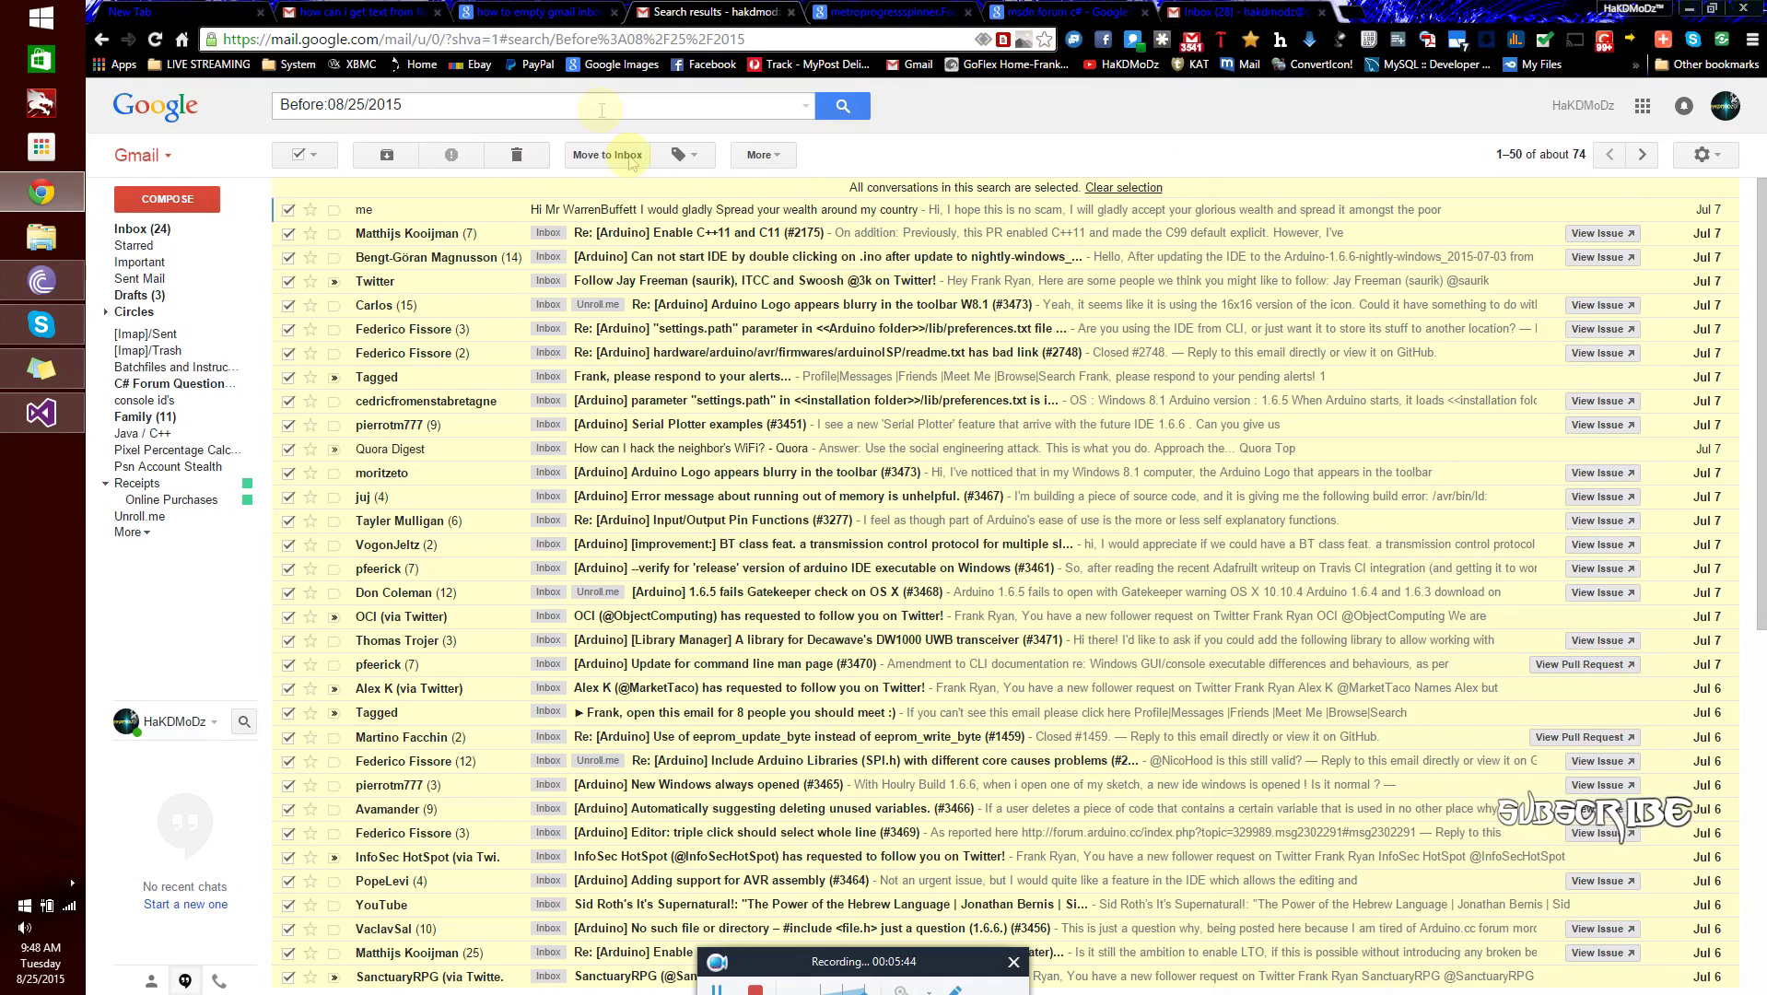
Delete all selected pre-08/25/2015 conversations and confirm the bulk action
{"action": "left_click", "coordinate": [519, 158]}
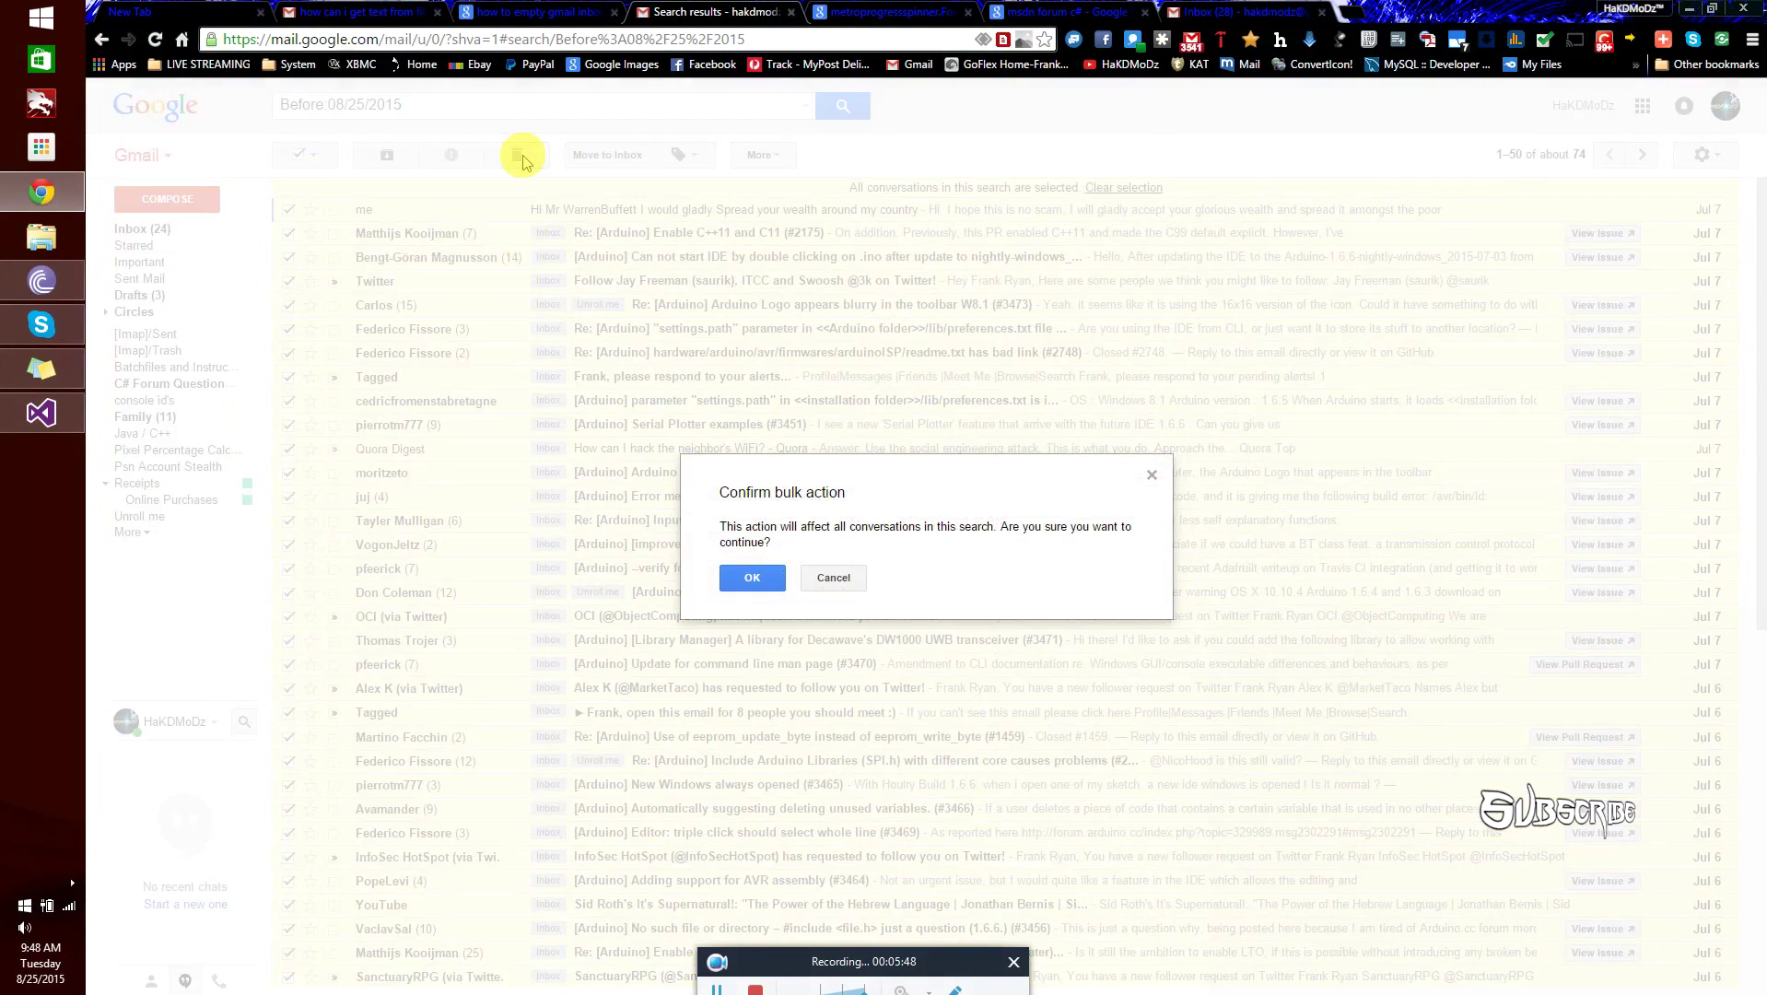
{"action": "left_click", "coordinate": [753, 578]}
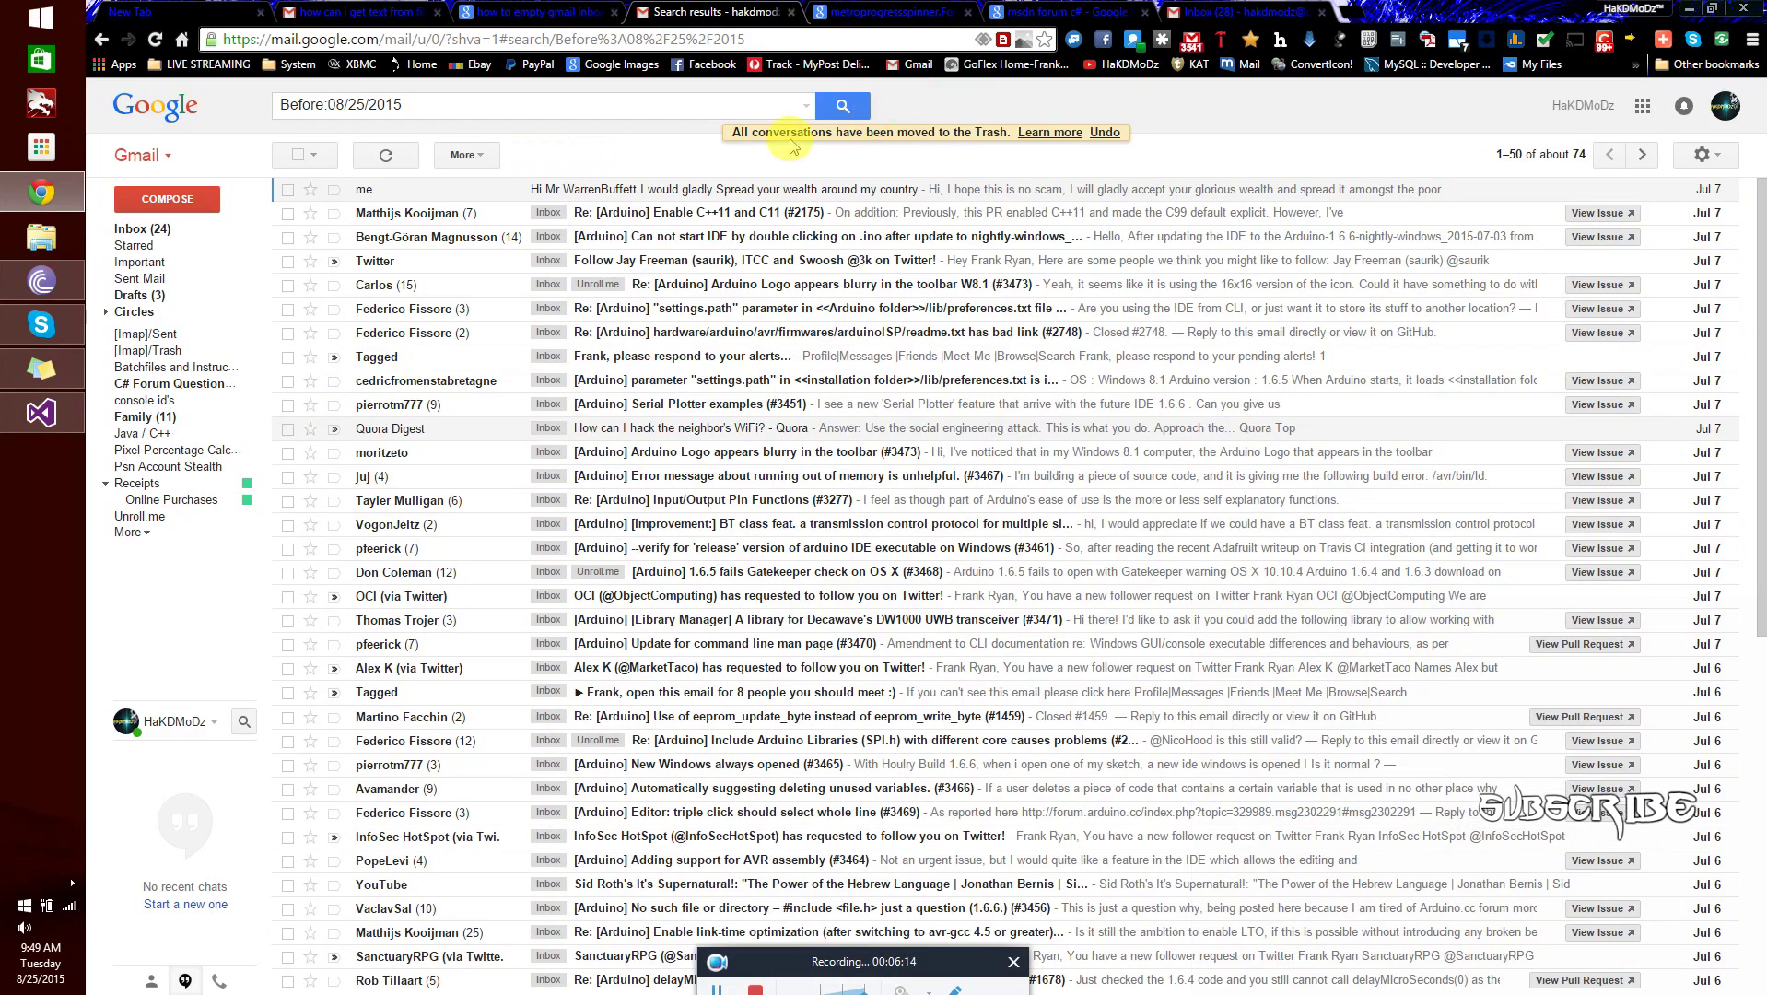
Back in the inbox, select all 47 Social conversations and delete them
{"action": "left_click", "coordinate": [144, 238]}
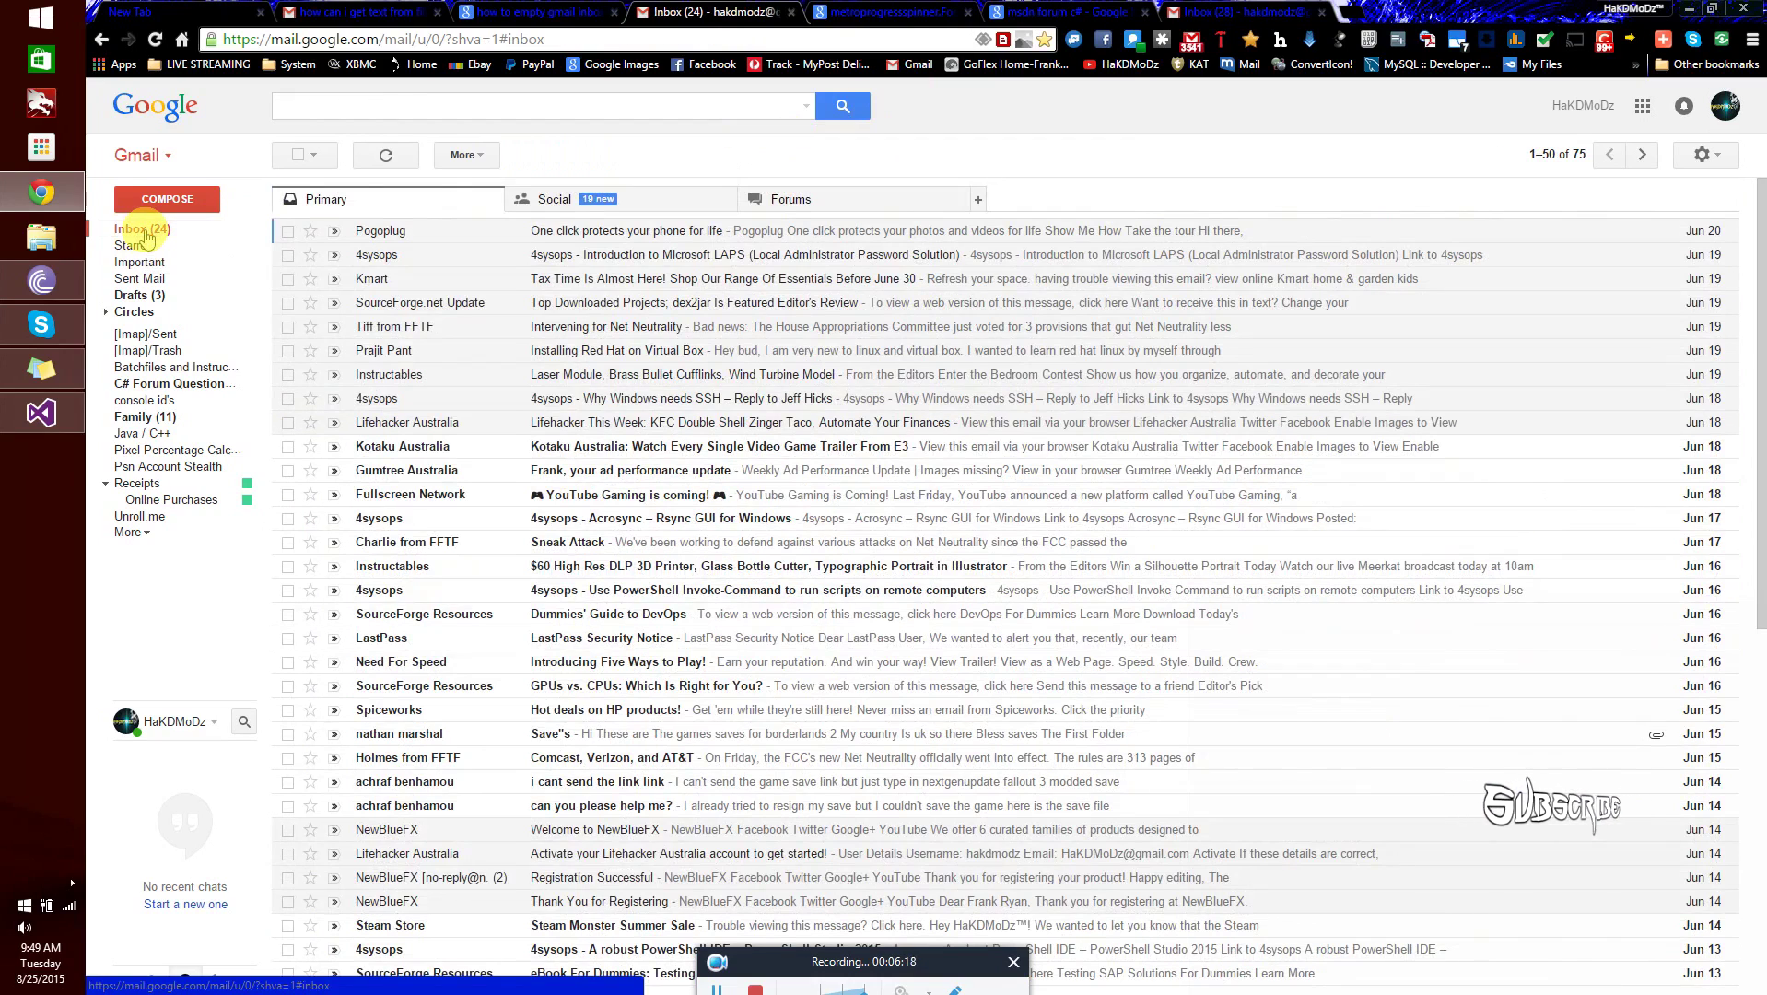
{"action": "left_click", "coordinate": [144, 238]}
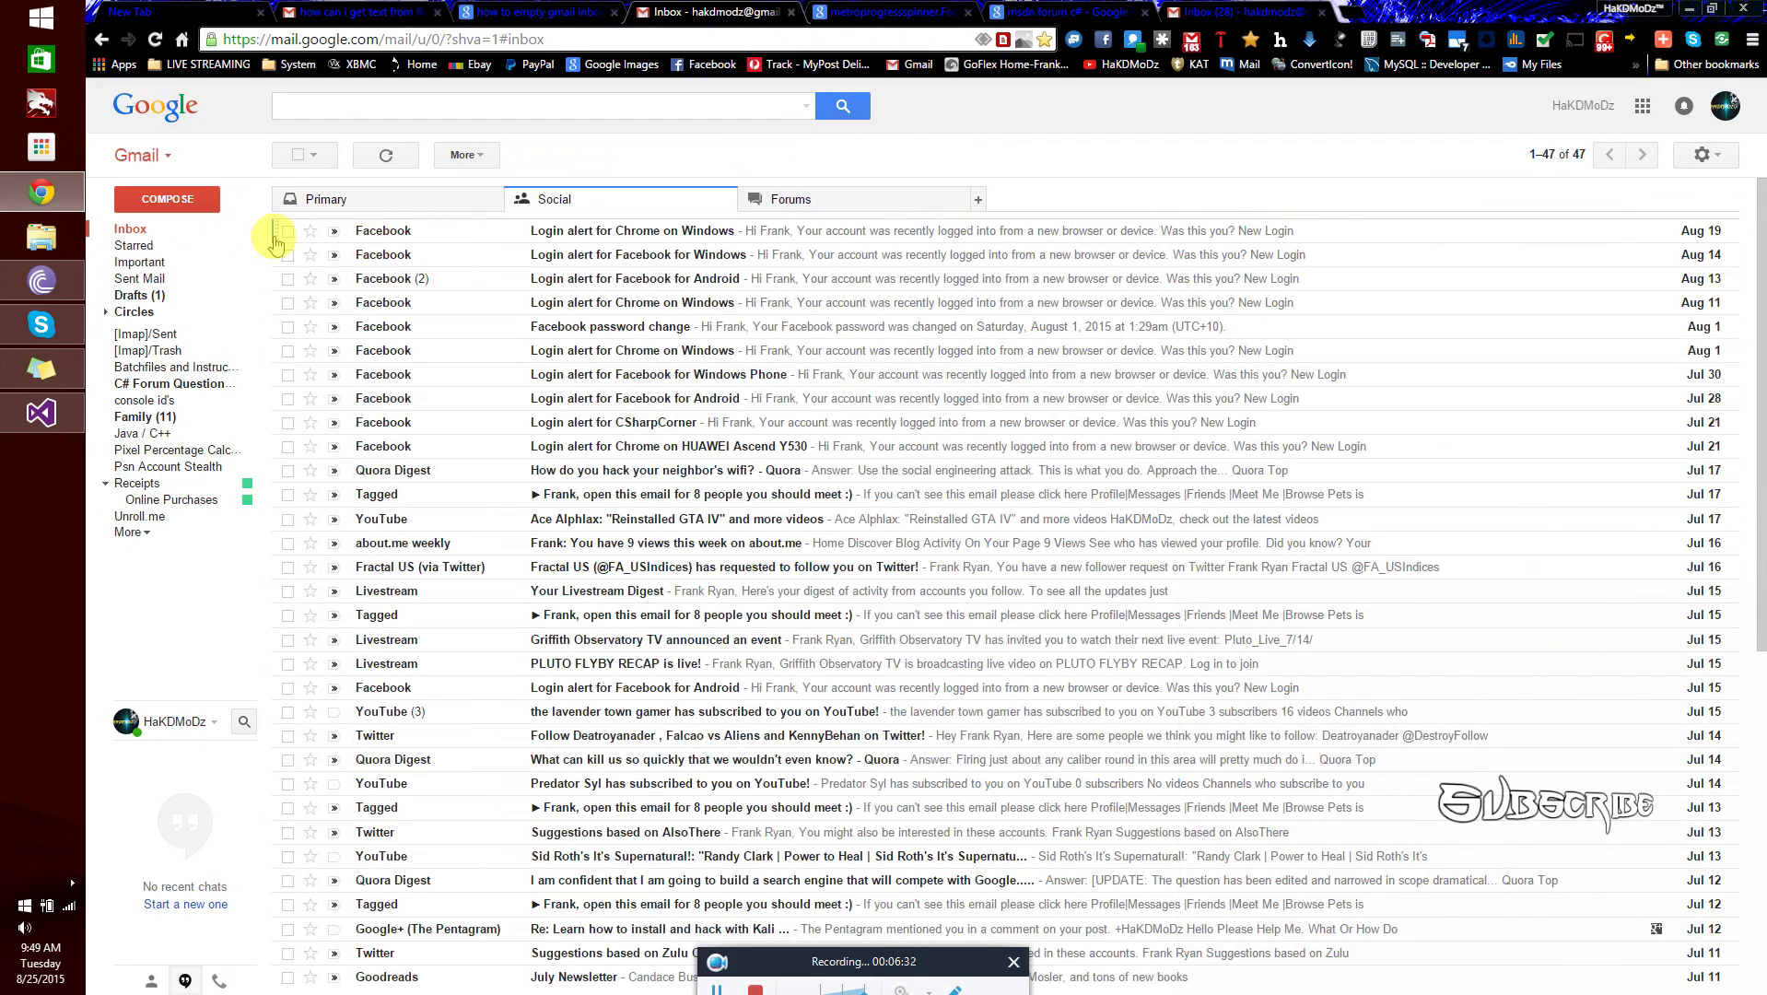
{"action": "left_click", "coordinate": [305, 157]}
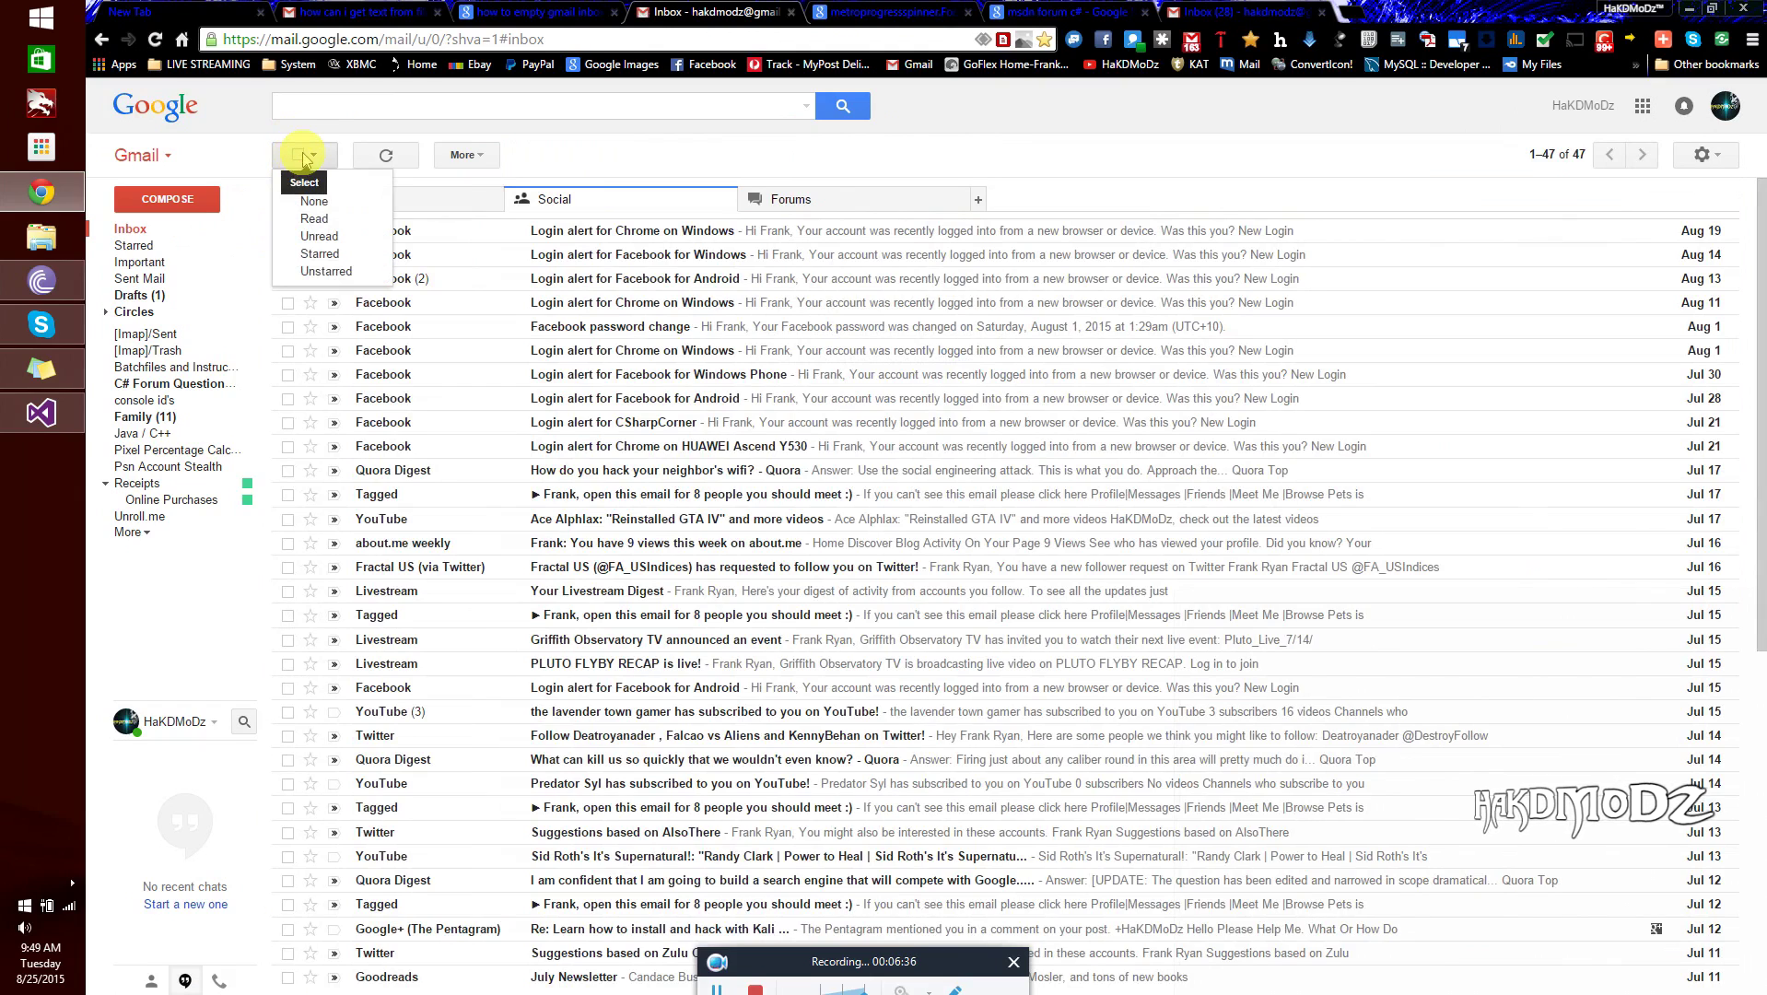
{"action": "left_click", "coordinate": [334, 183]}
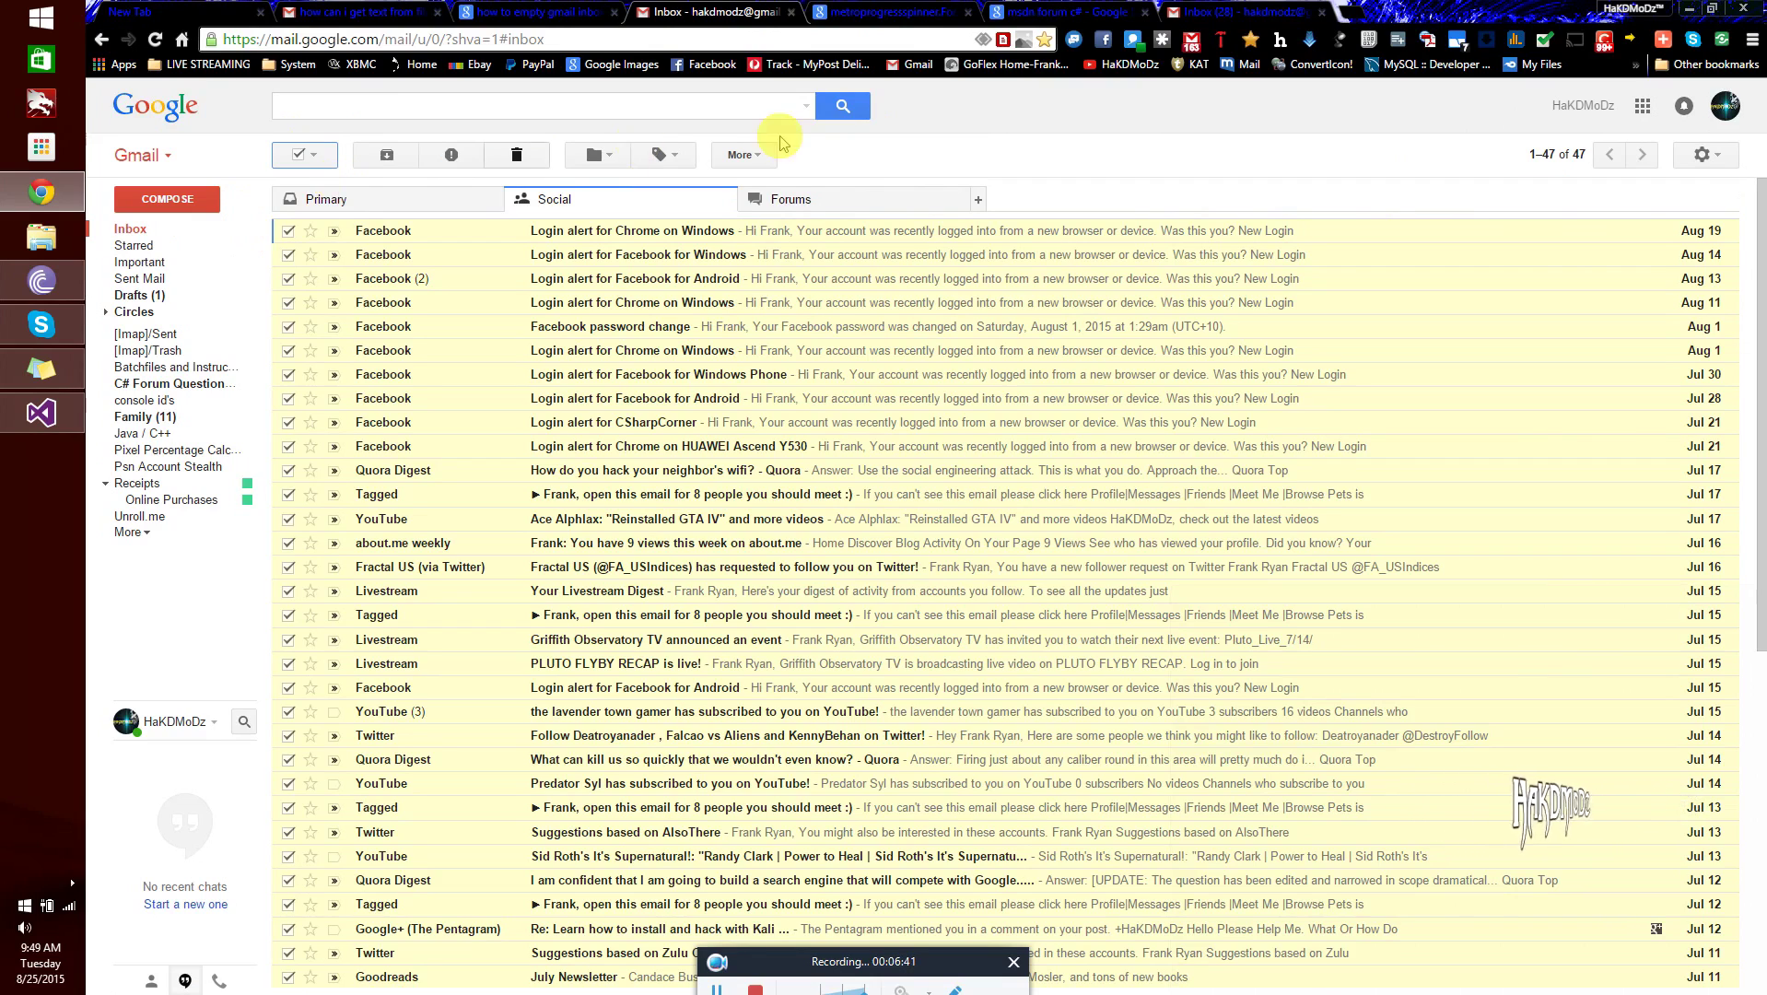
{"action": "left_click", "coordinate": [517, 158]}
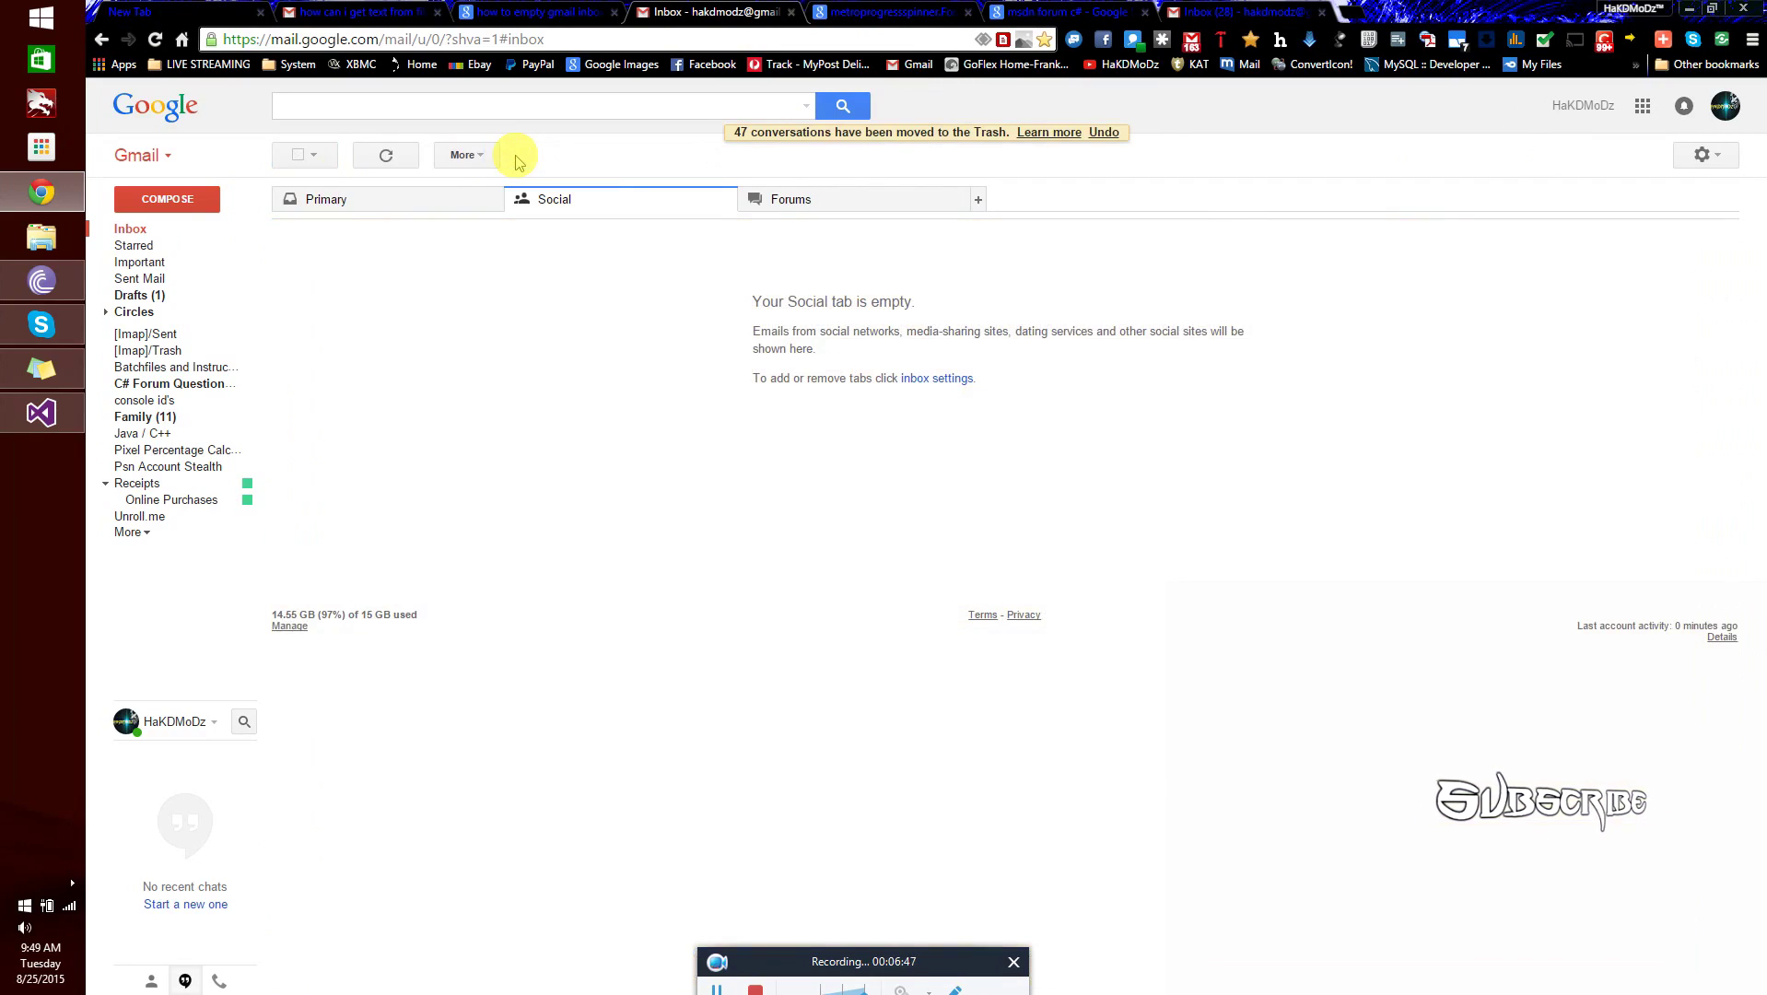
{"action": "left_click", "coordinate": [782, 201]}
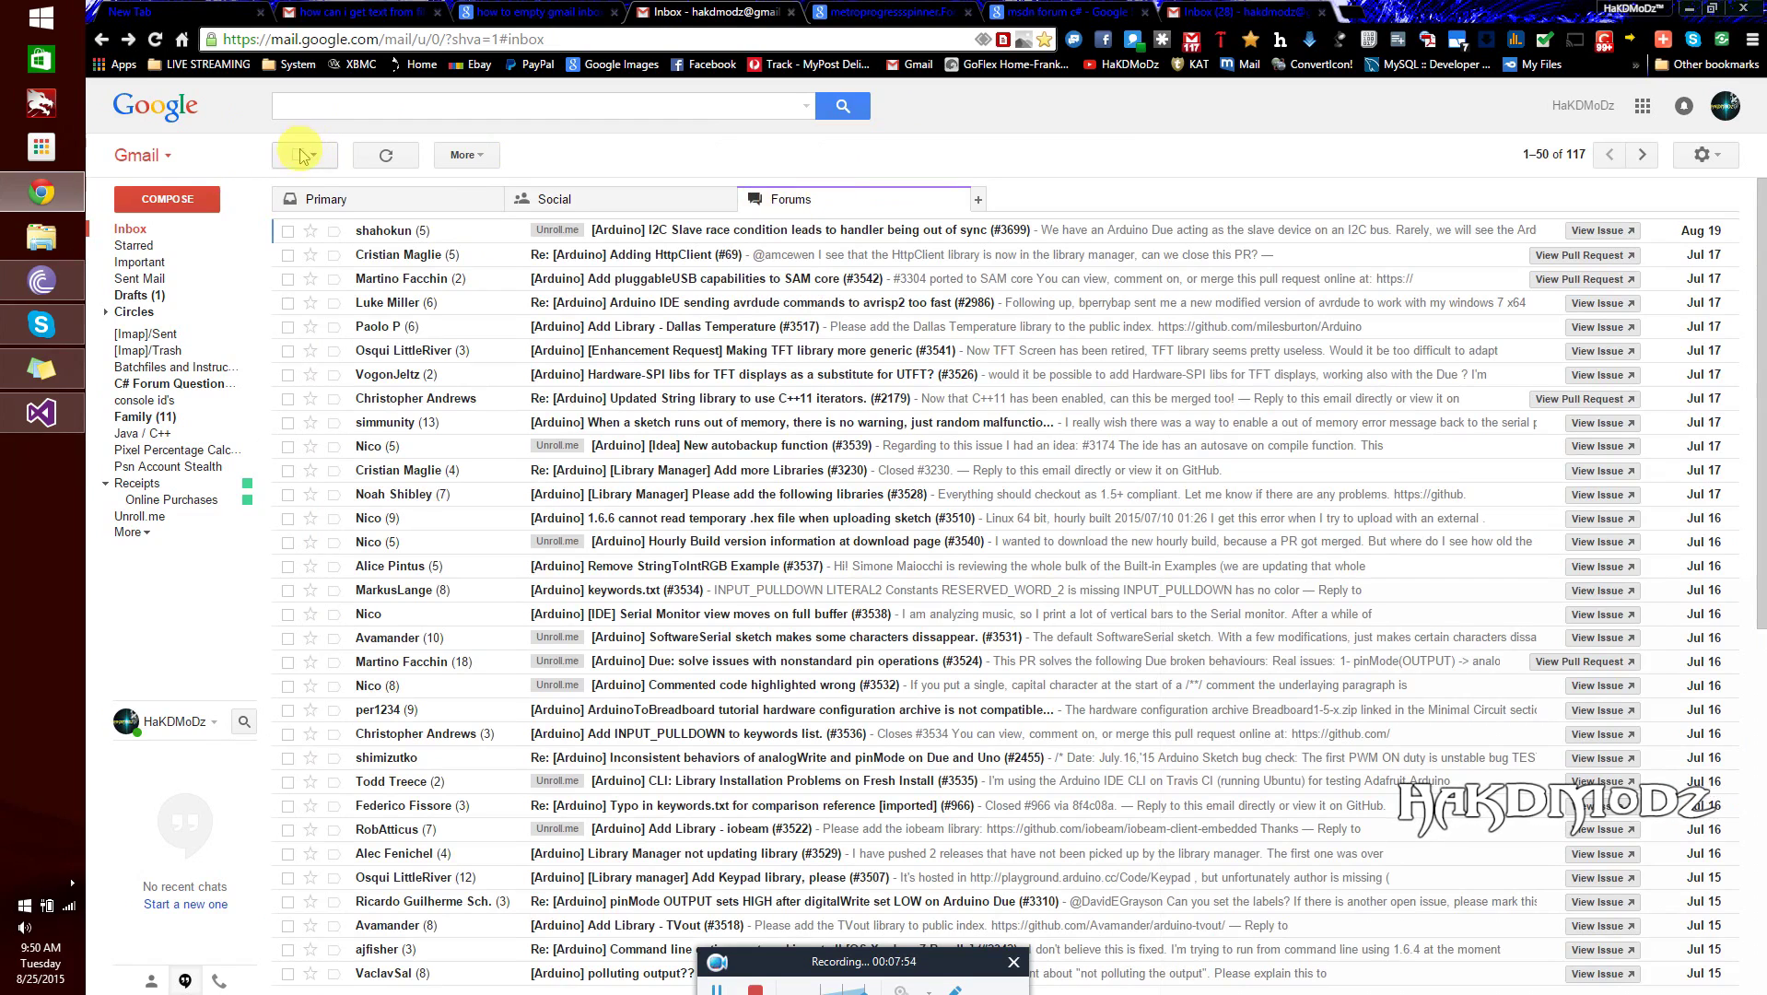
Select all 117 Forums conversations, delete them, and confirm the bulk action
{"action": "left_click", "coordinate": [300, 156]}
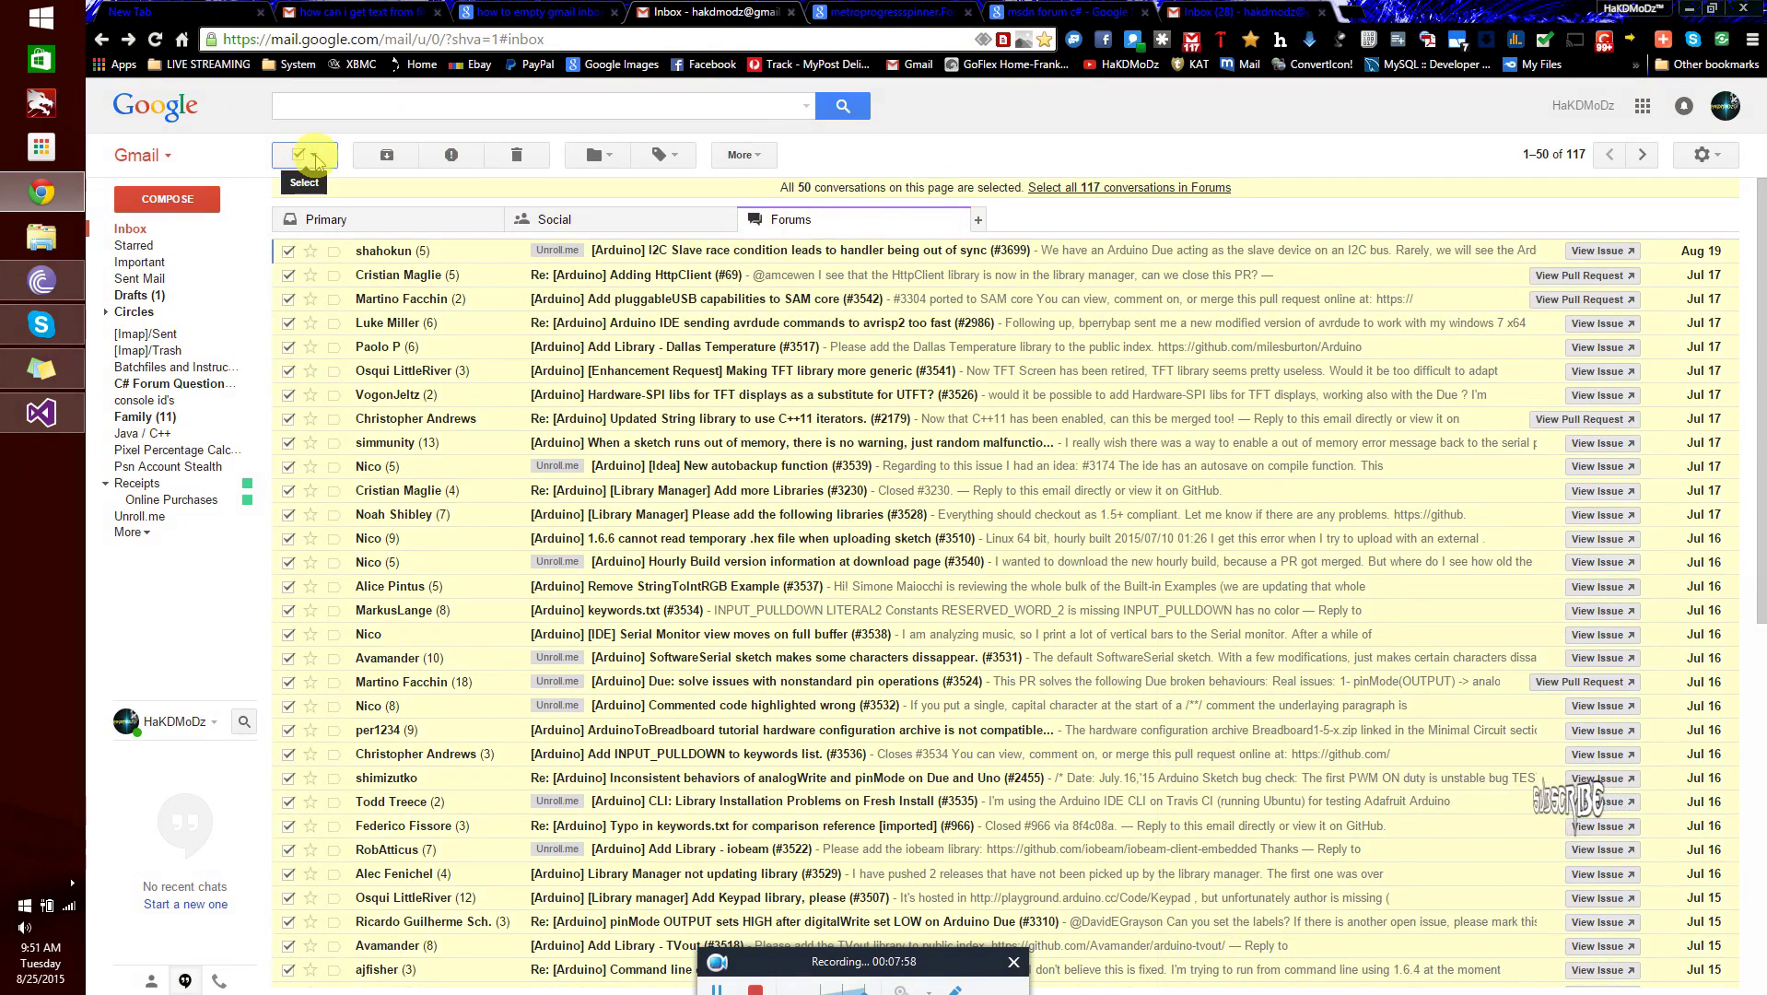
{"action": "left_click", "coordinate": [1153, 190]}
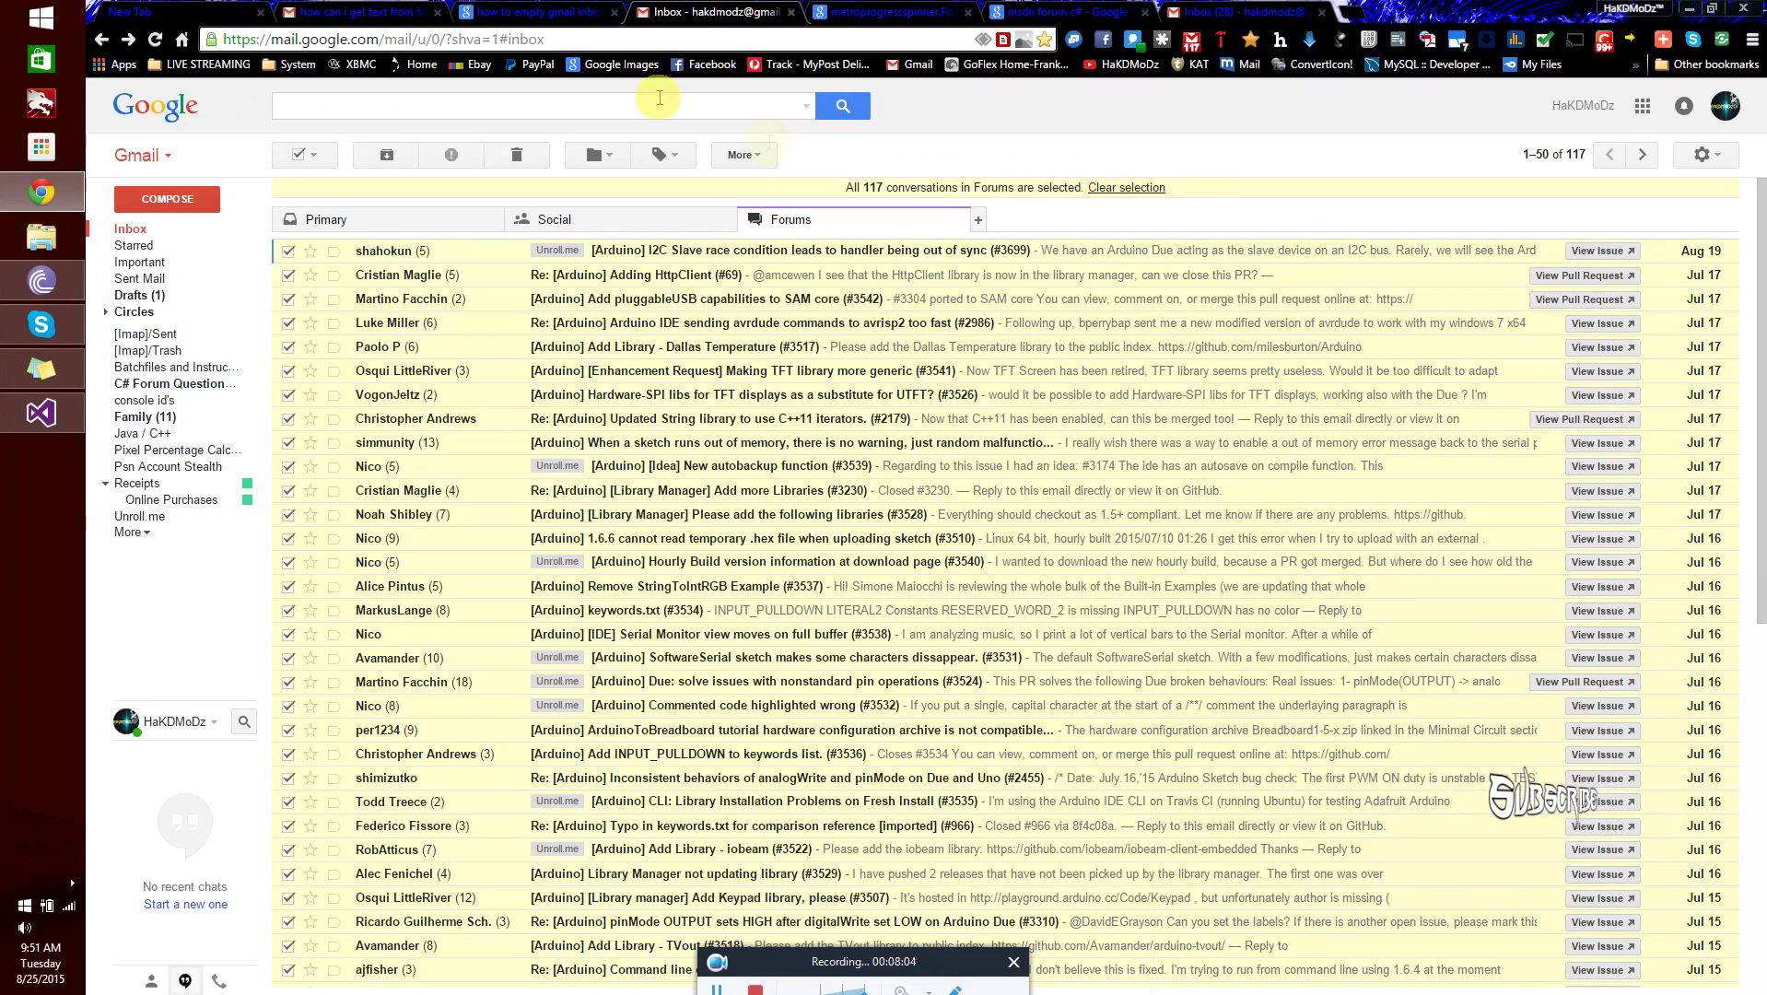
{"action": "left_click", "coordinate": [518, 157]}
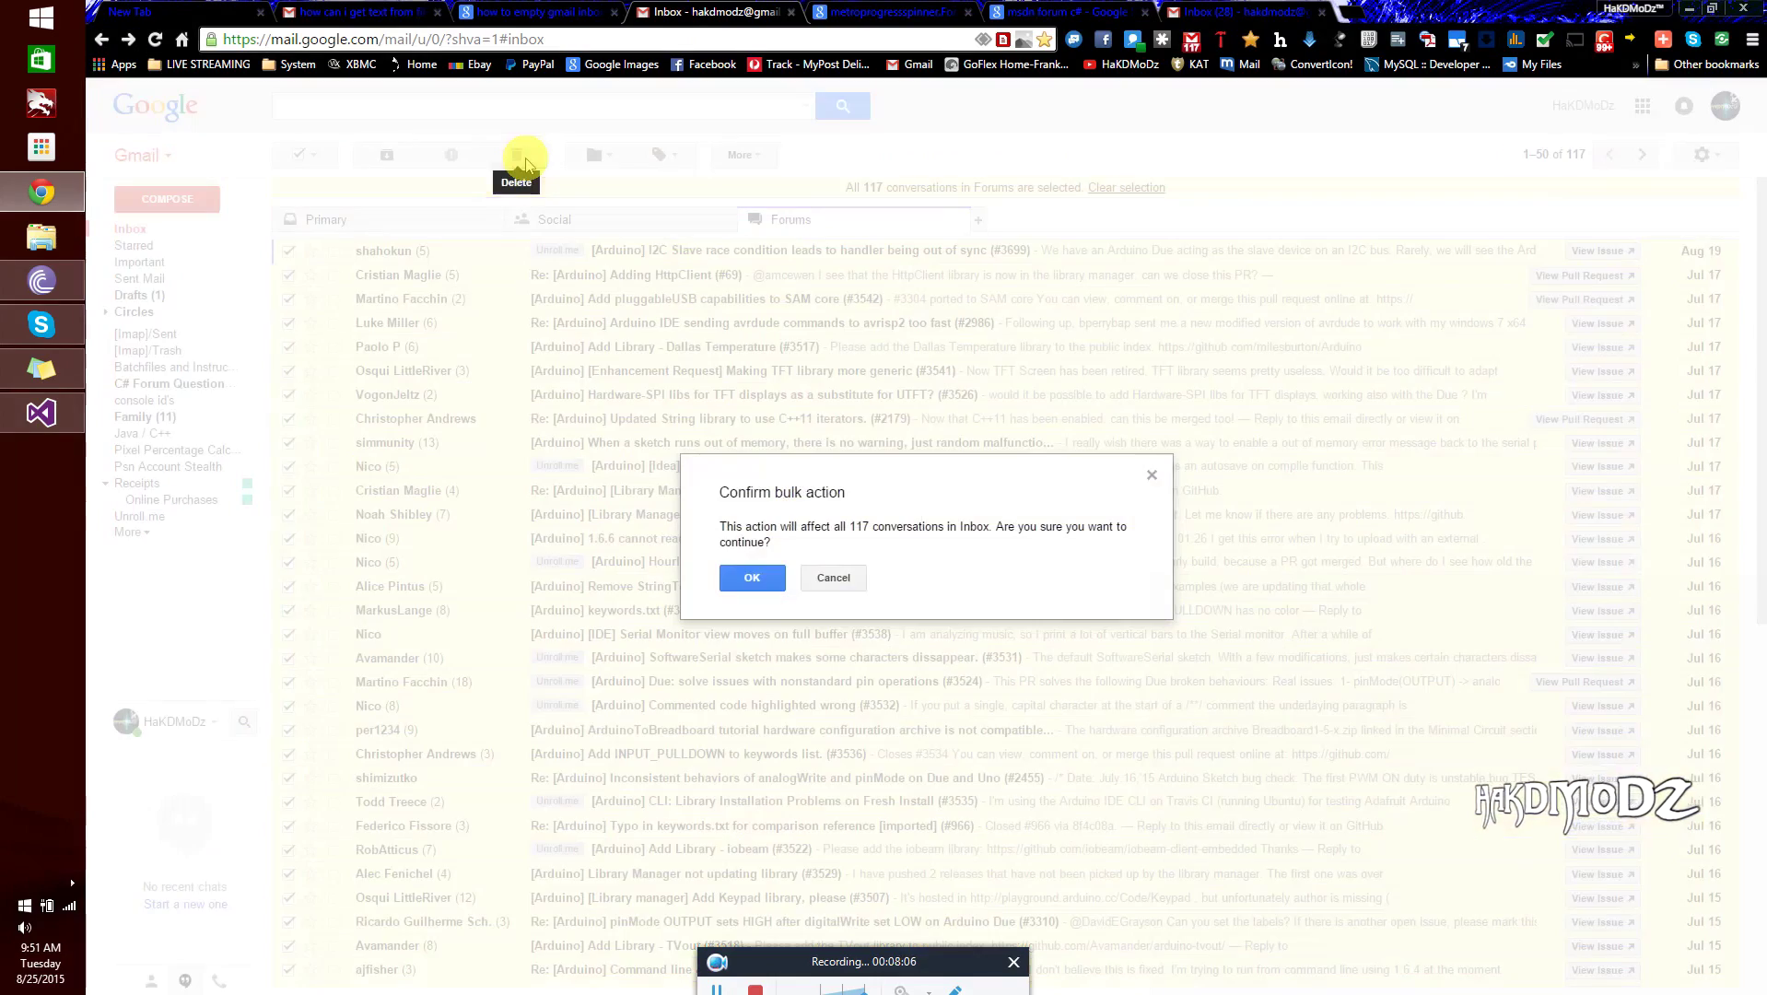
{"action": "left_click", "coordinate": [752, 578]}
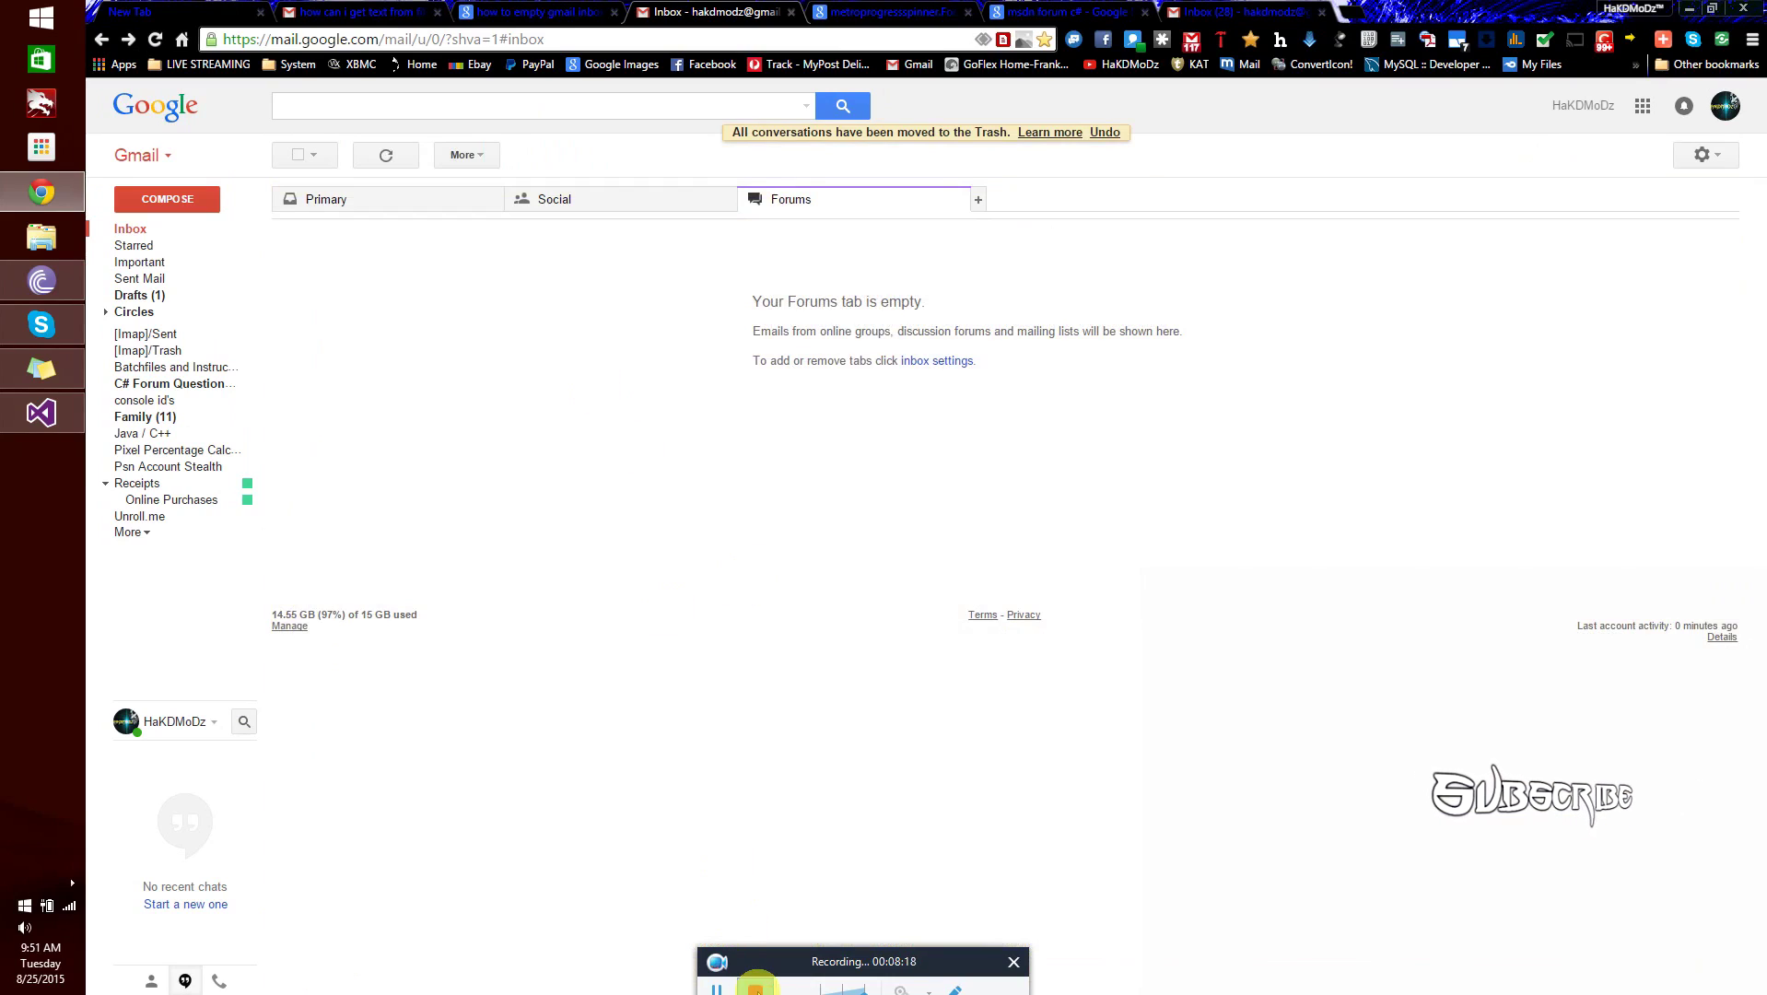
Check that the Social, Forums and Primary tabs are each empty, ending on Primary
{"action": "left_click", "coordinate": [142, 236]}
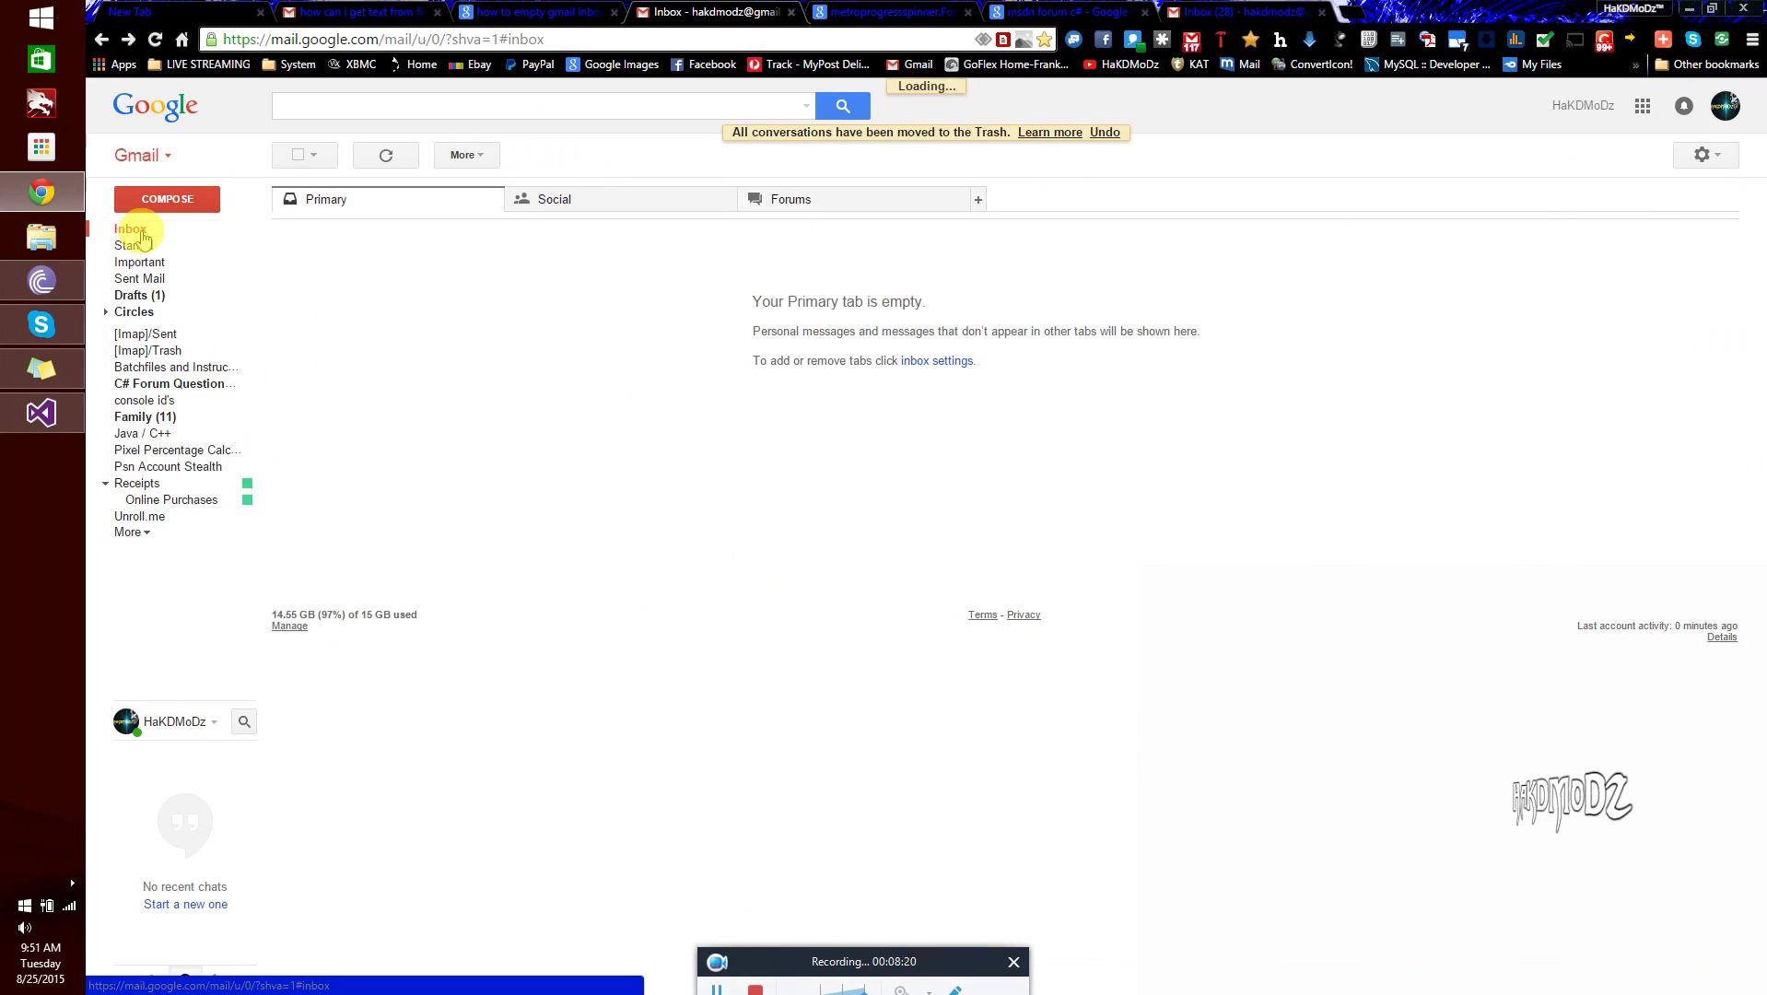
{"action": "left_click", "coordinate": [612, 200]}
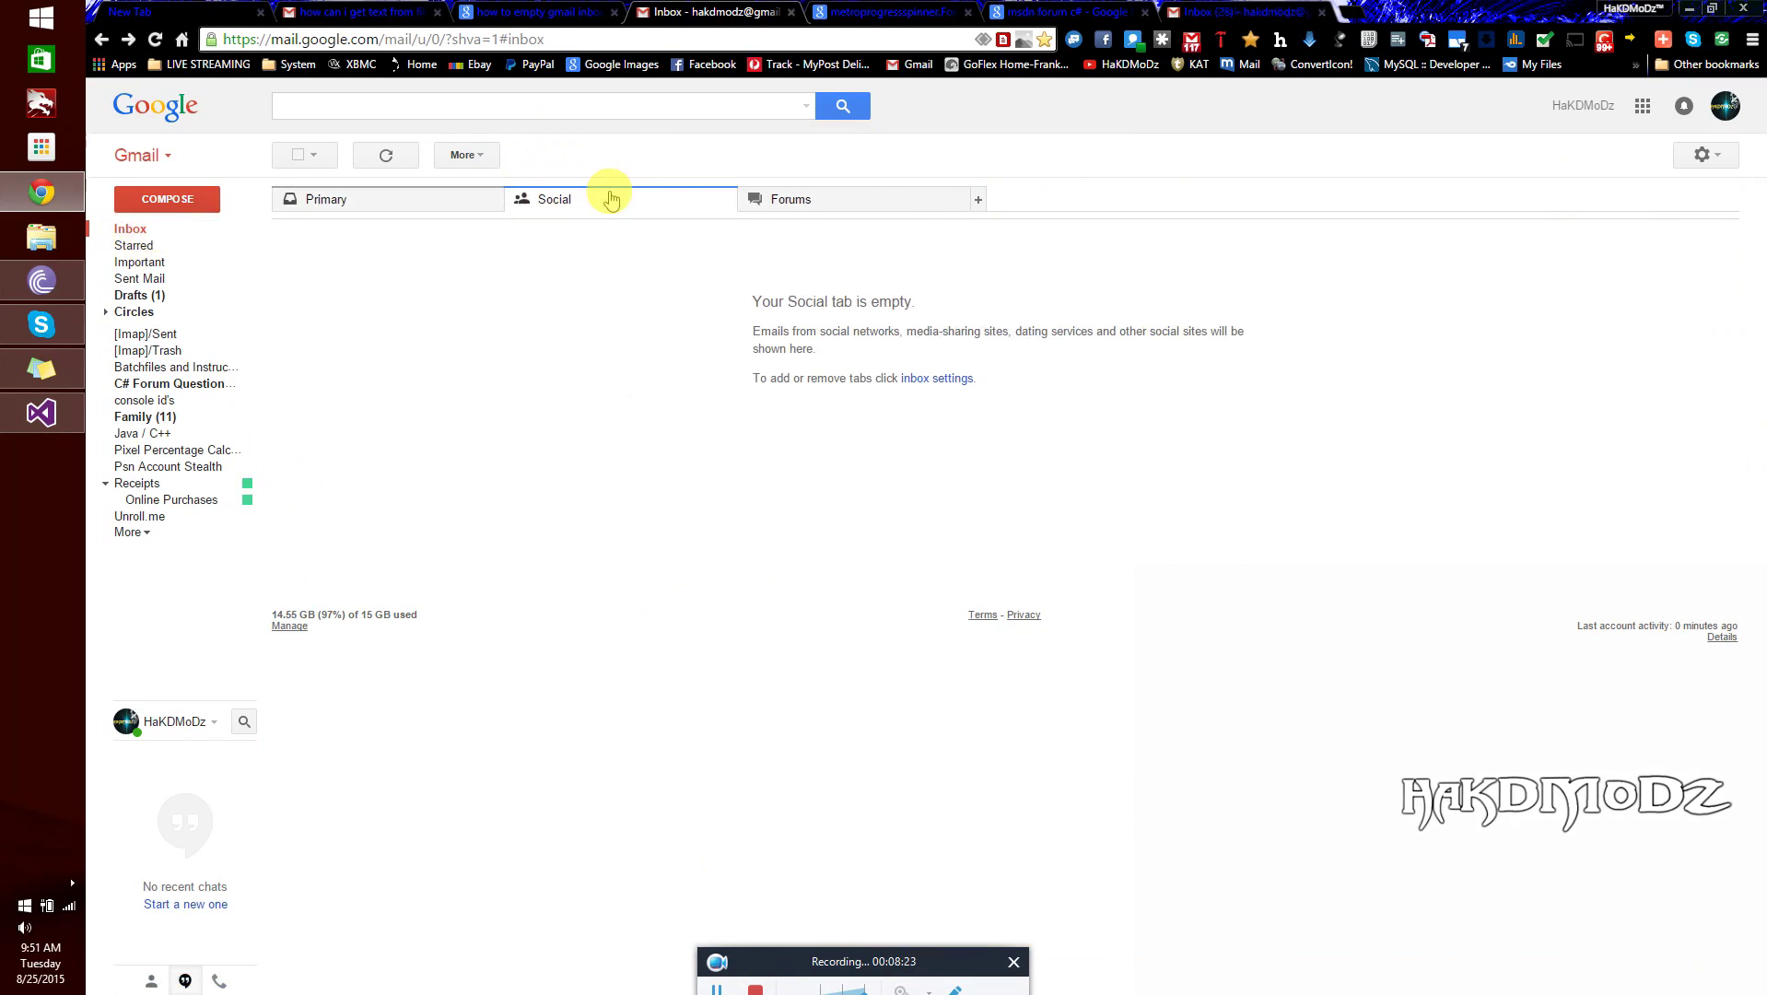
{"action": "left_click", "coordinate": [807, 203]}
{"action": "left_click", "coordinate": [332, 203]}
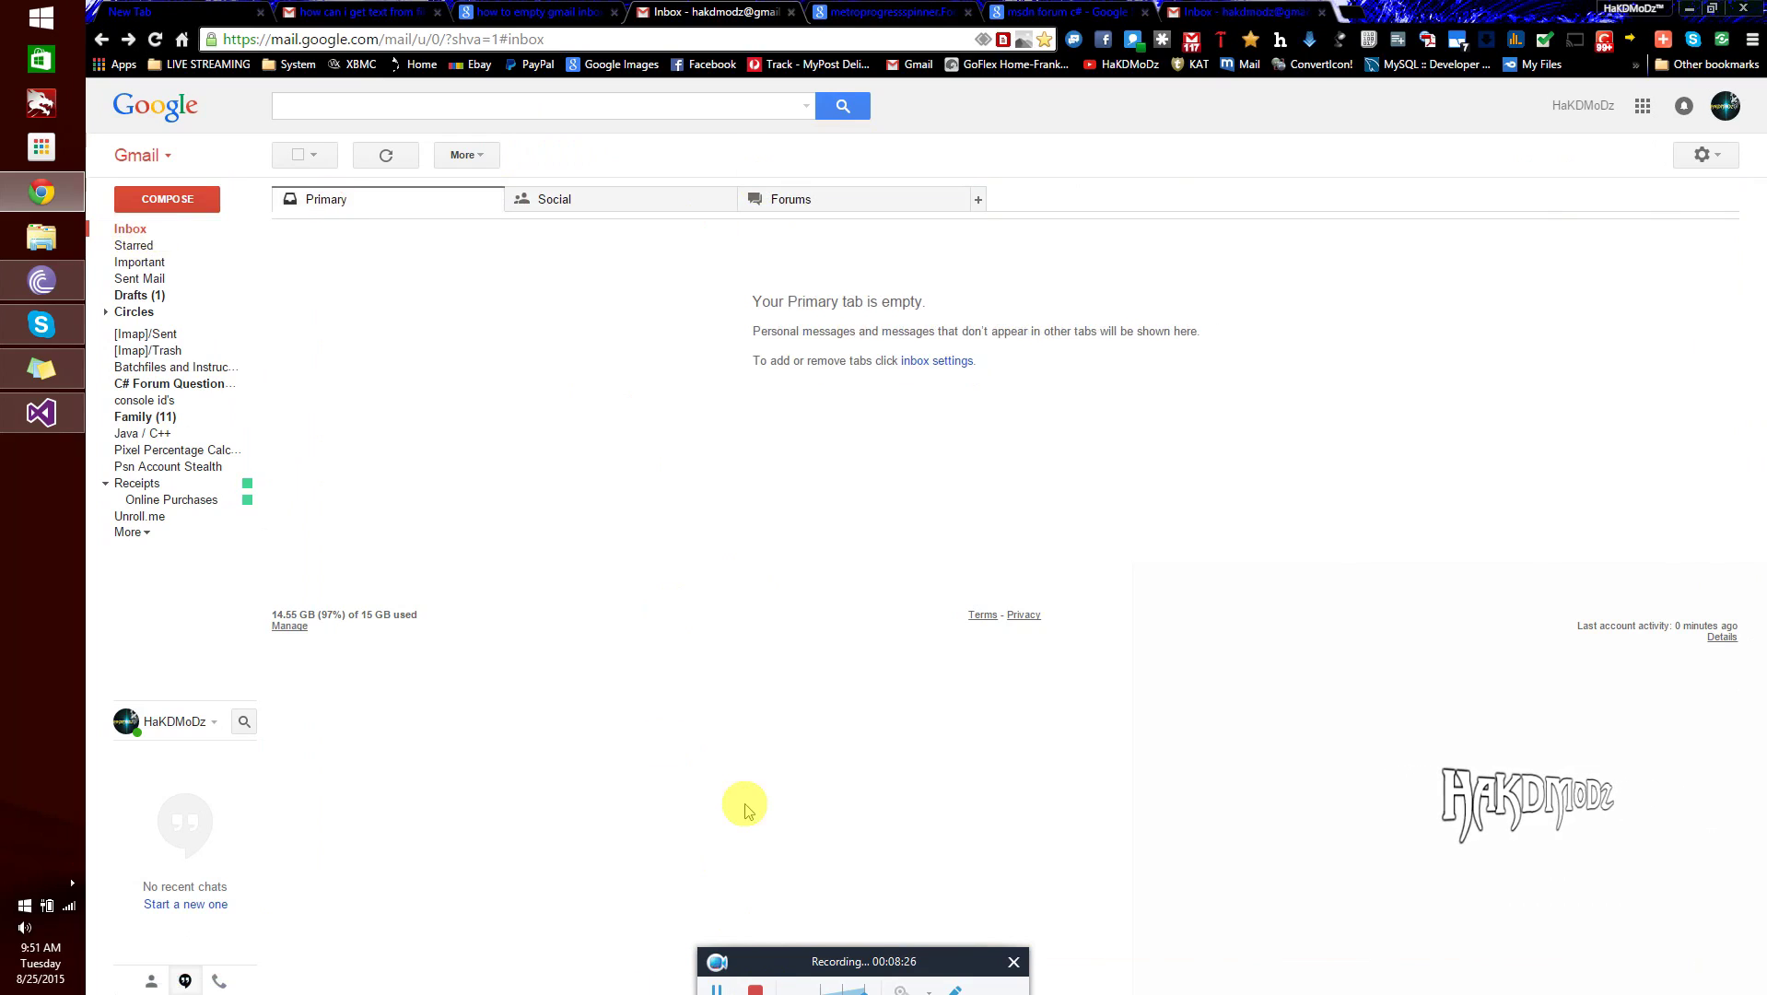
{"action": "left_click", "coordinate": [767, 987]}
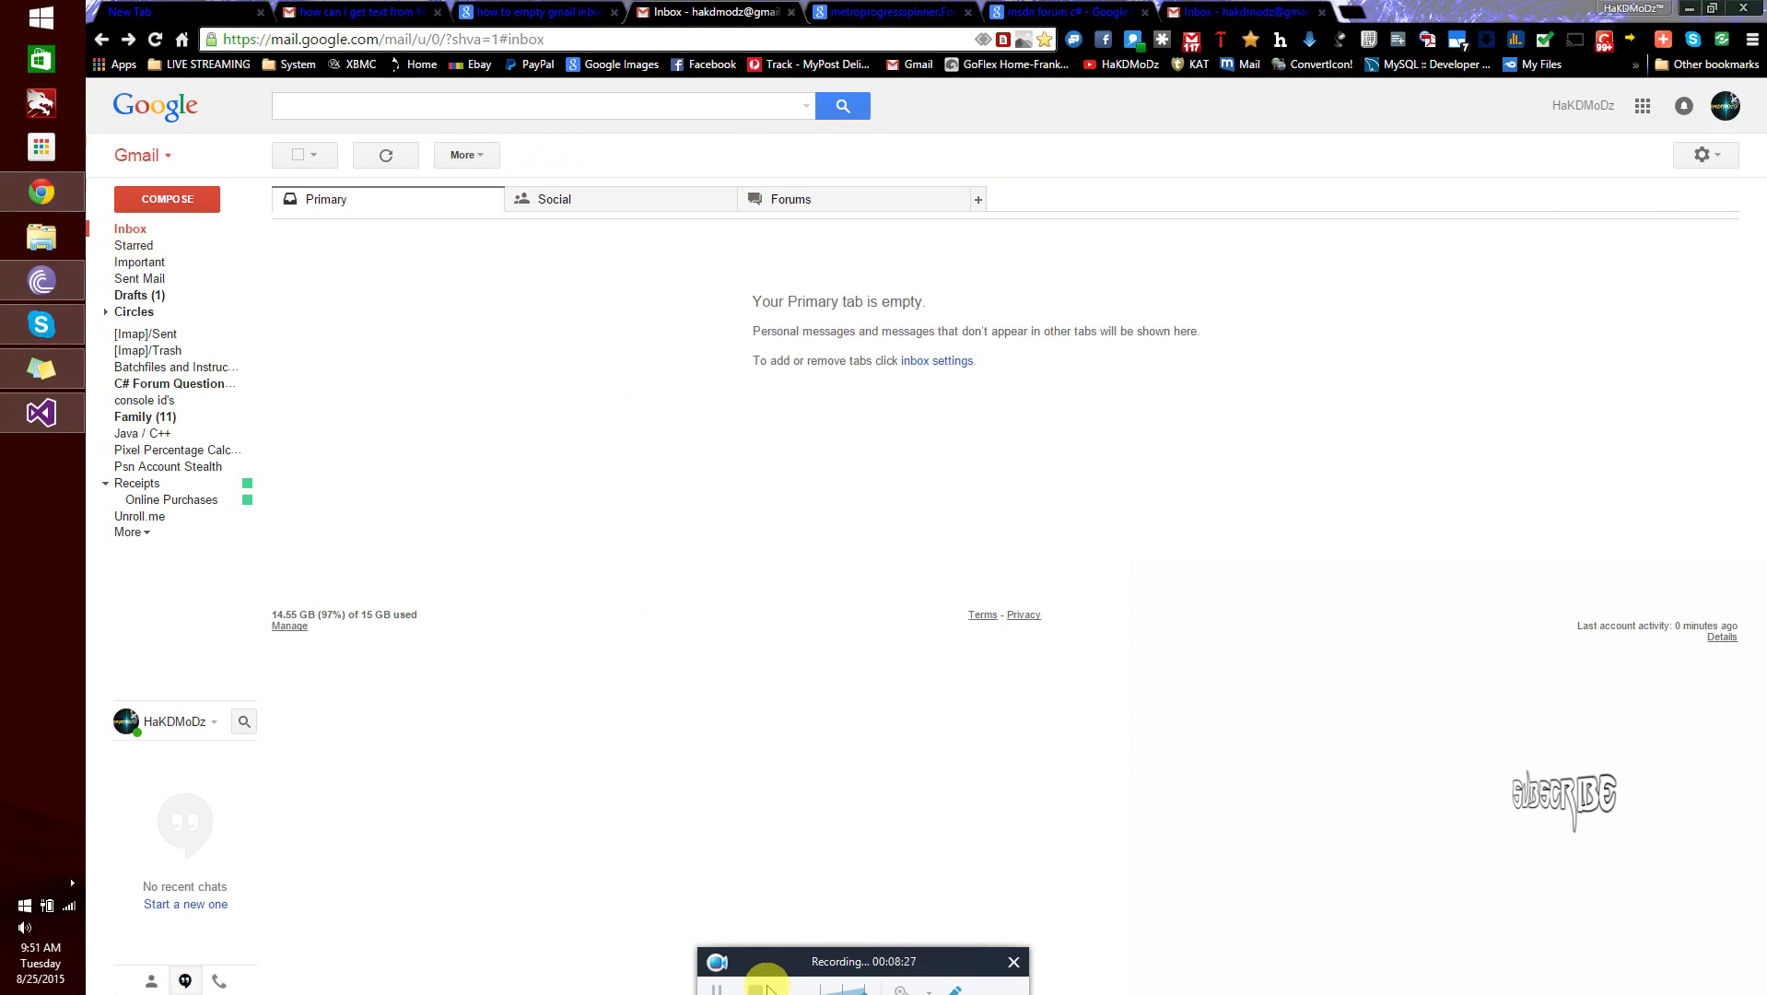